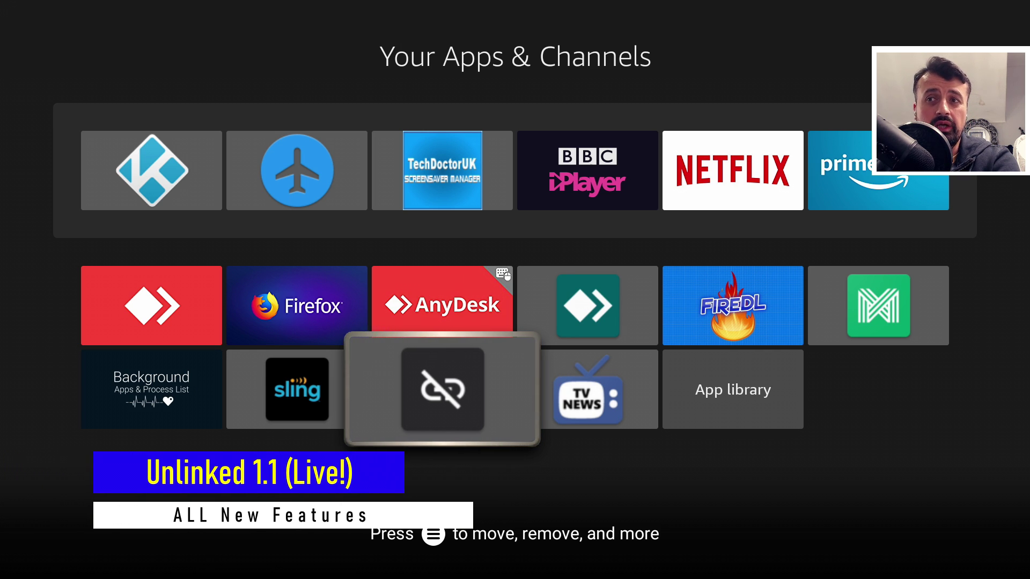
- Launch the Unlinked app from the Fire TV home apps row
key(Return)
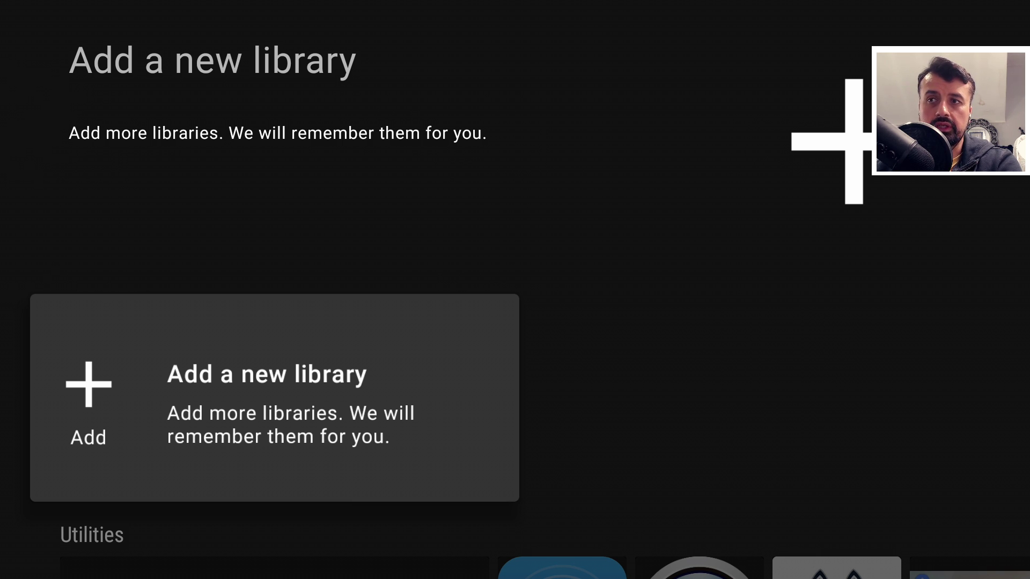
- Start adding a new library and enter 'S' as the first letter of the library code
key(Return)
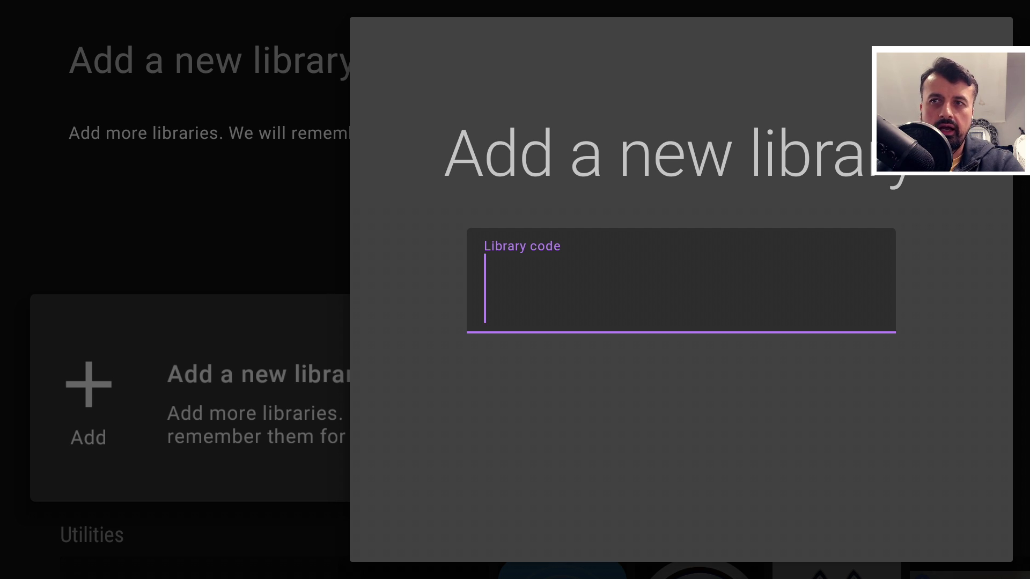
key(Return)
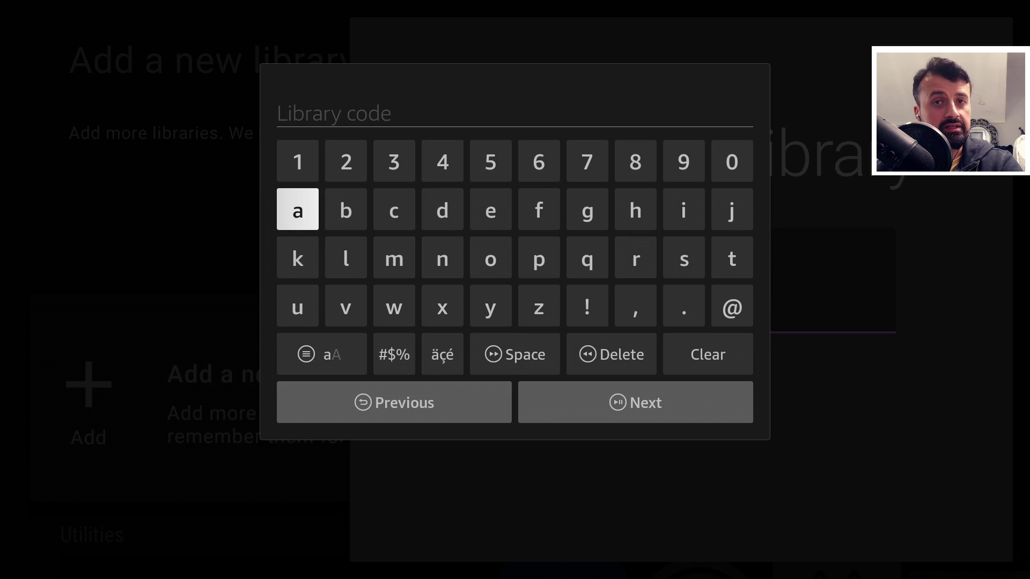
key(Down)
key(Right)
key(Right)
key(Right)
key(Left)
key(Left)
text(S)
- Finish spelling the library code 'superapps' and submit it
key(Left)
key(Down)
text(u)
key(Up)
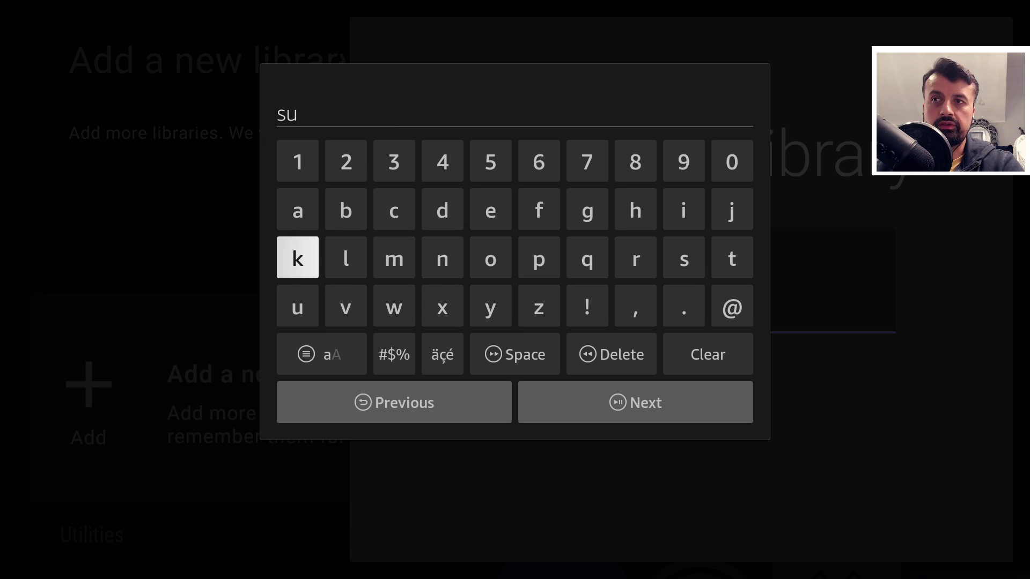
text(perapp)
key(Left)
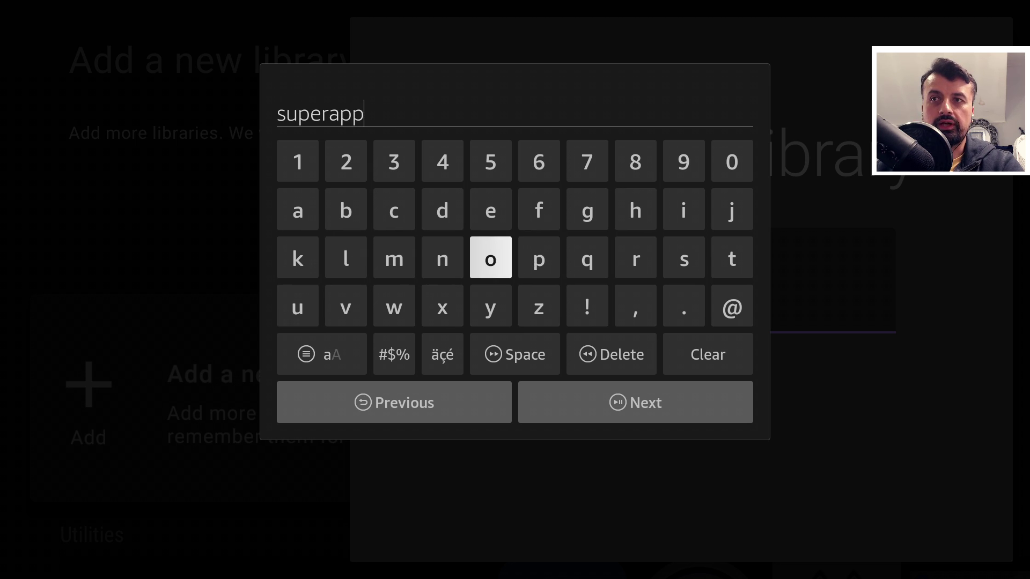
key(Right)
key(Right)
key(Right)
key(Right)
text(s)
key(Down)
key(Down)
key(Down)
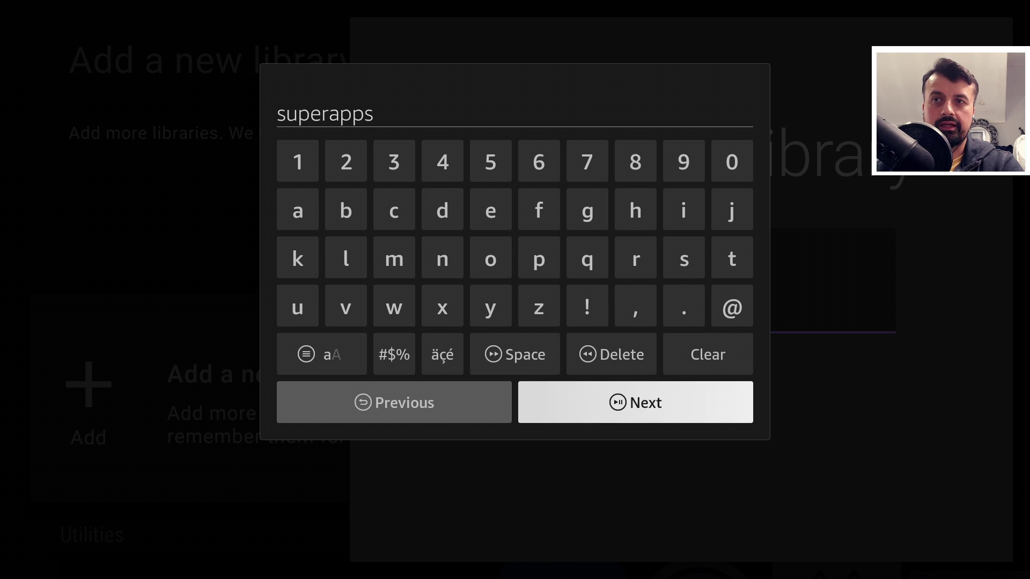
key(Return)
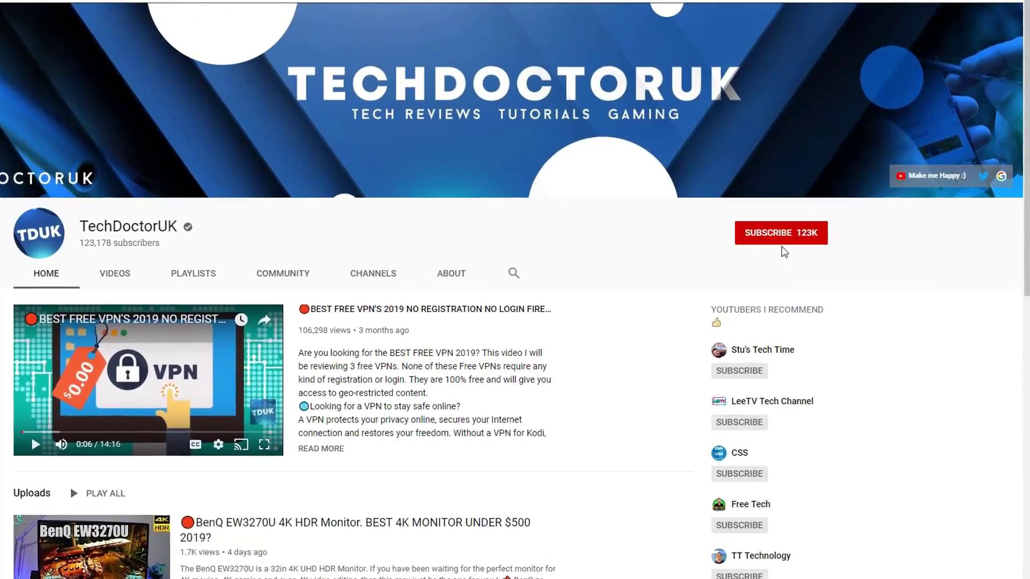
- Subscribe to TechDoctorUK and set its notifications to All
click(791, 238)
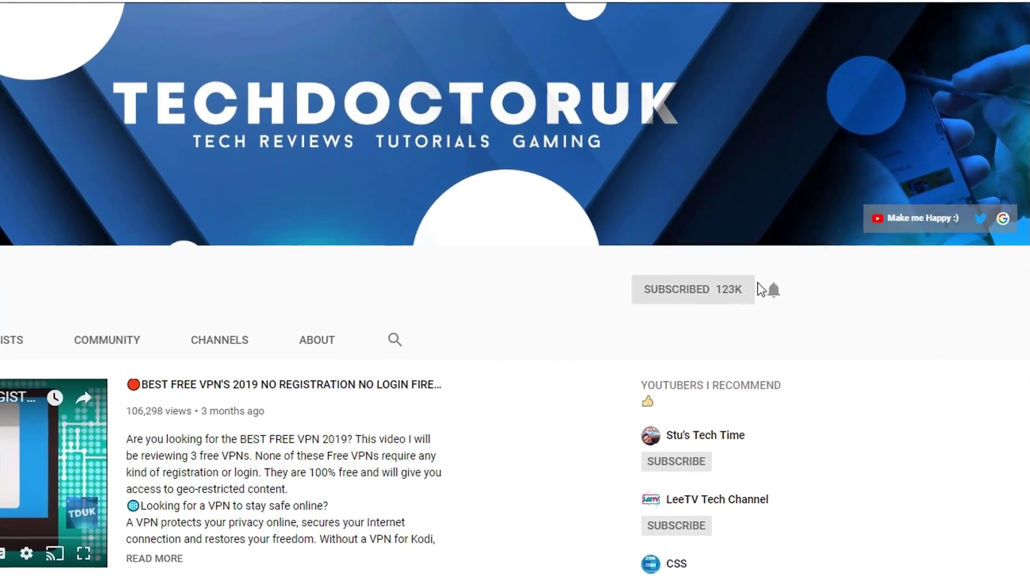
click(774, 290)
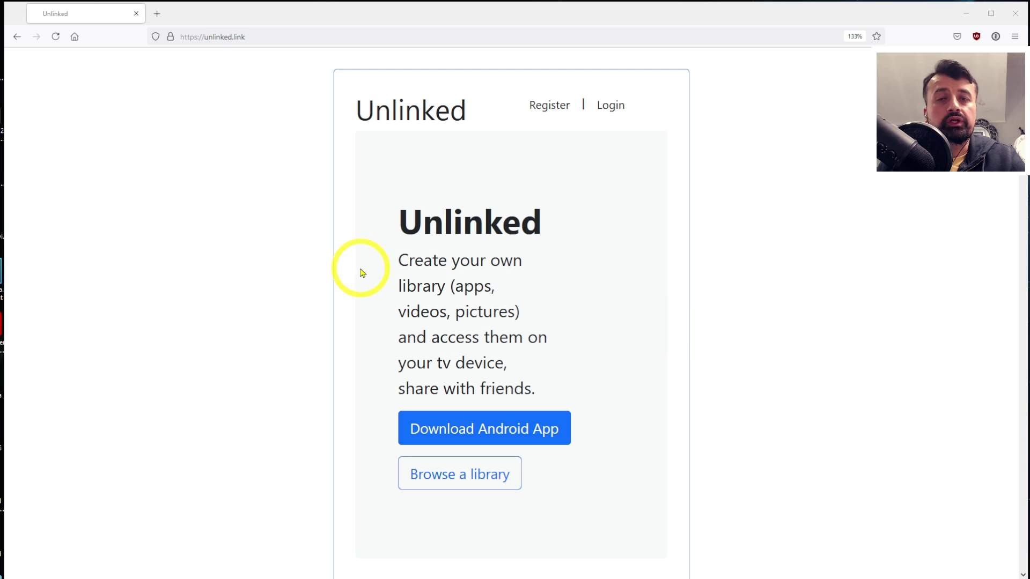
scroll(349, 288, down, 7)
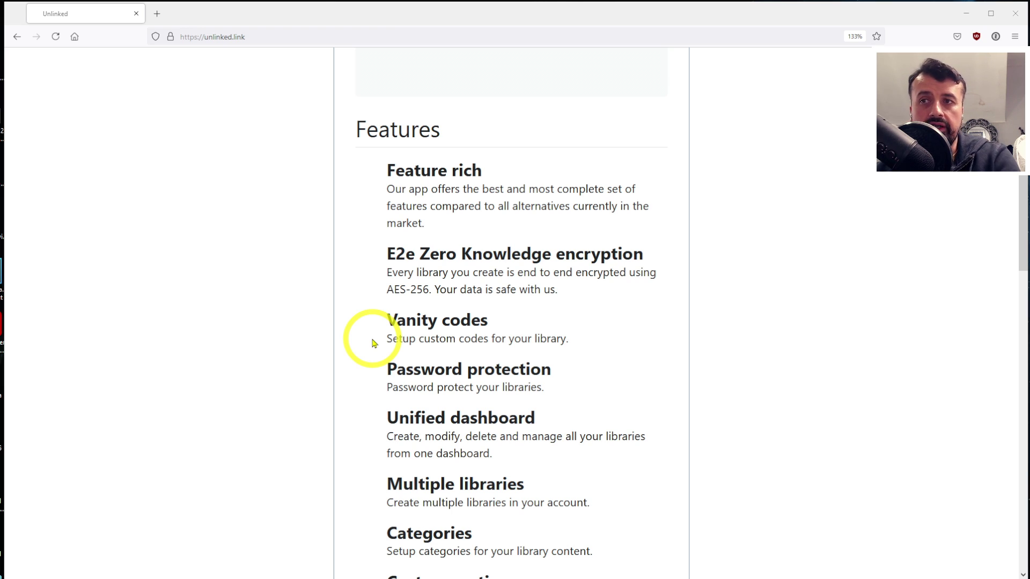
scroll(374, 344, down, 3)
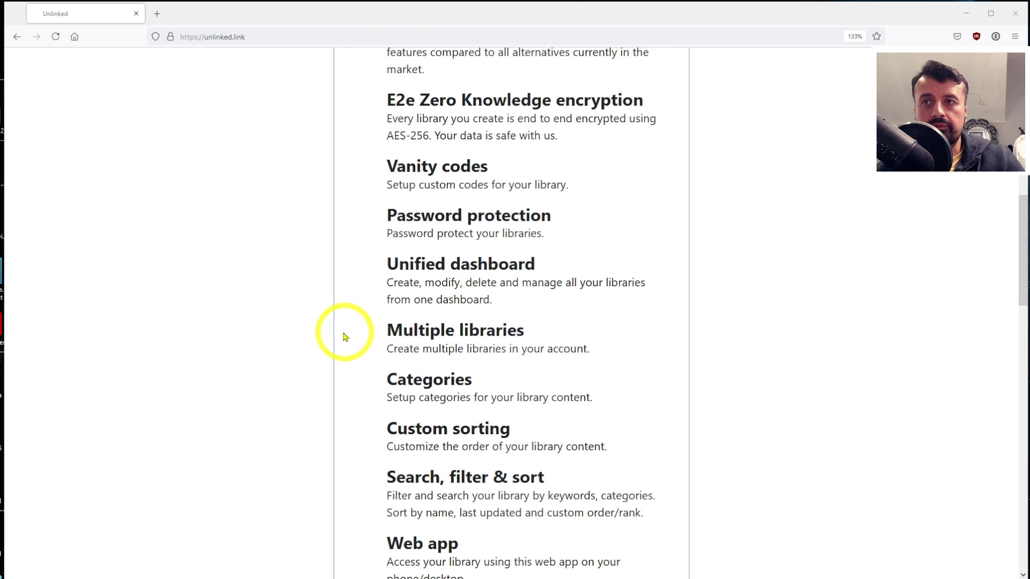
scroll(395, 319, down, 1)
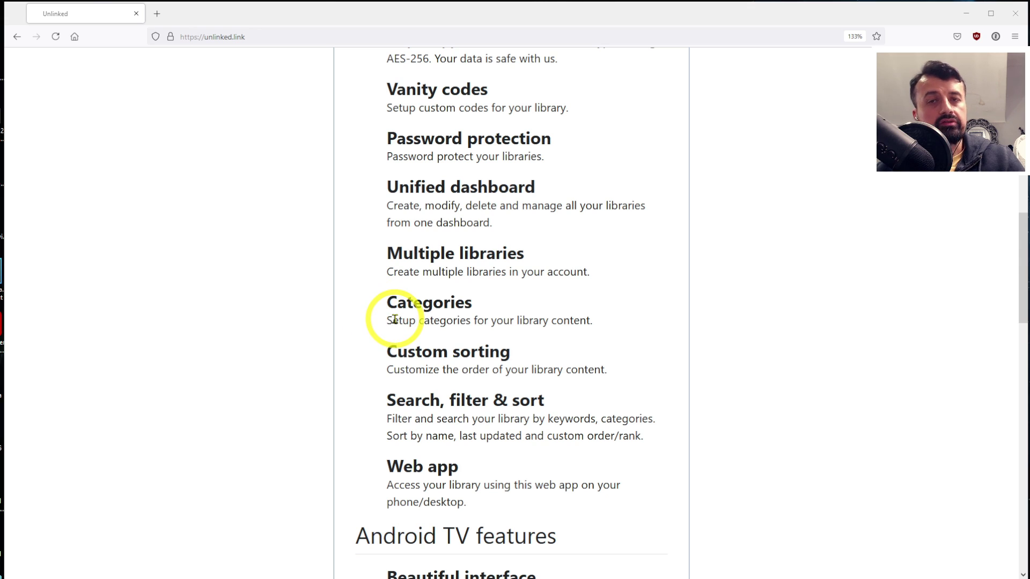
scroll(390, 322, down, 1)
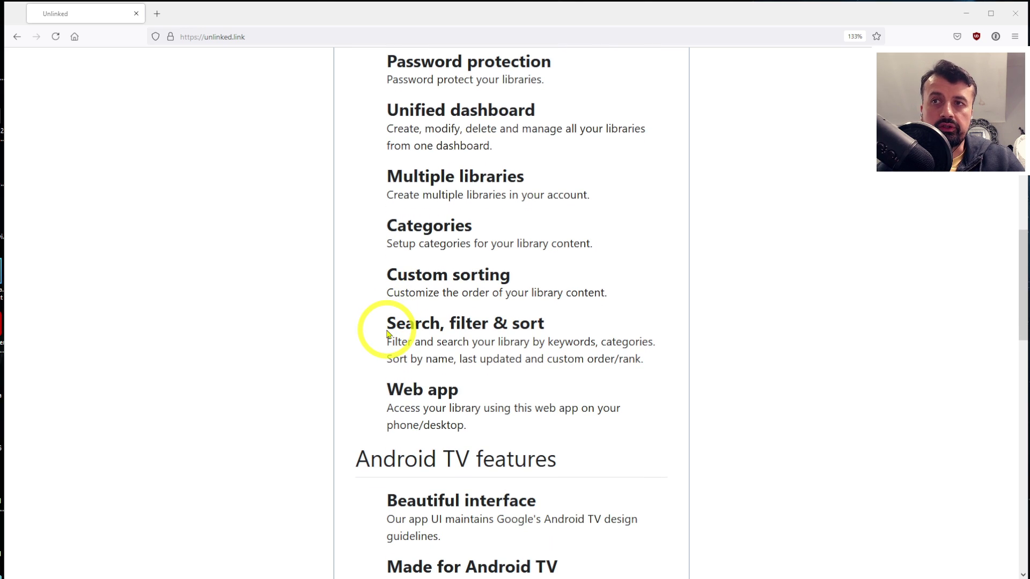
scroll(387, 332, down, 1)
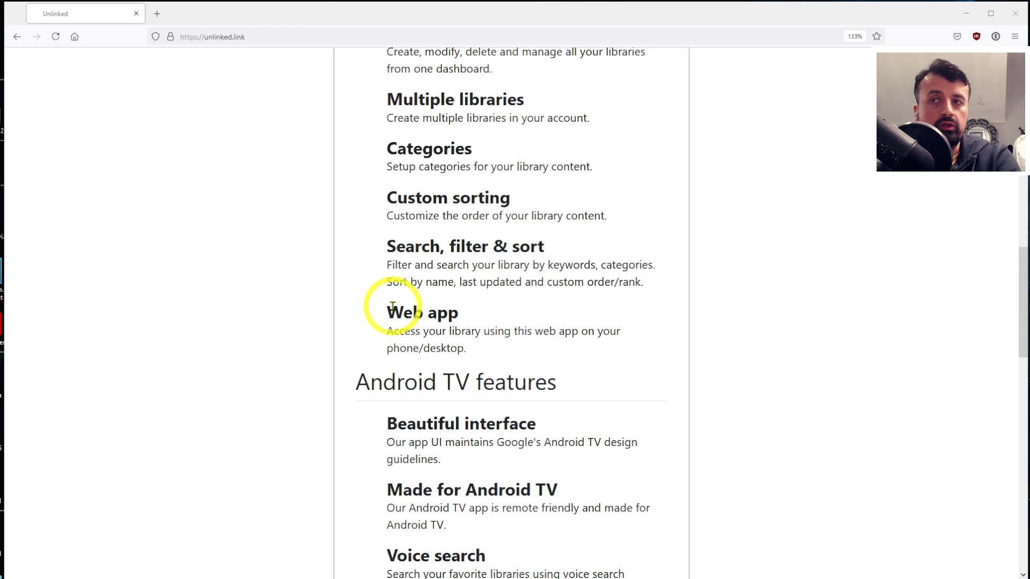
scroll(392, 306, down, 2)
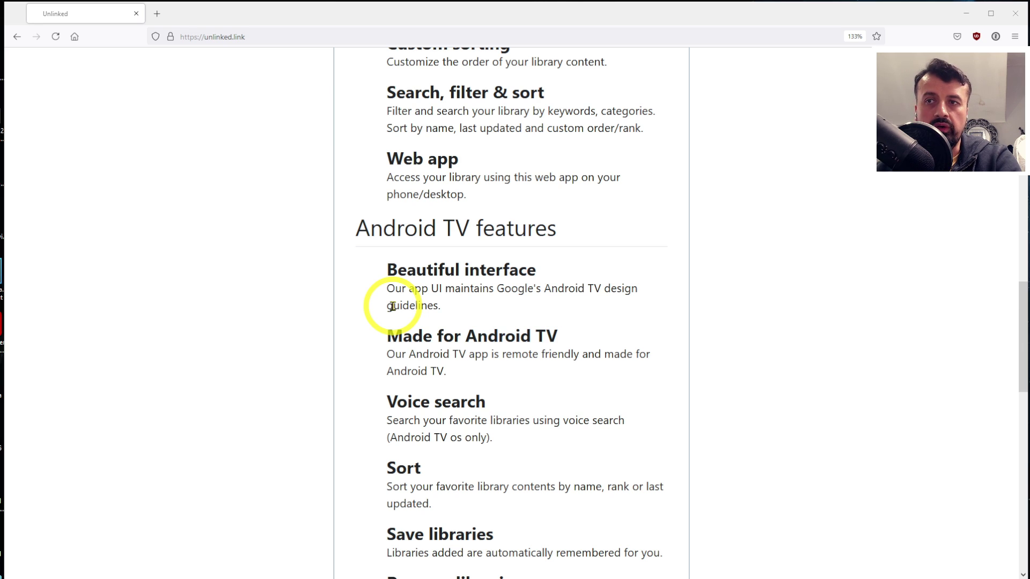
scroll(394, 308, down, 1)
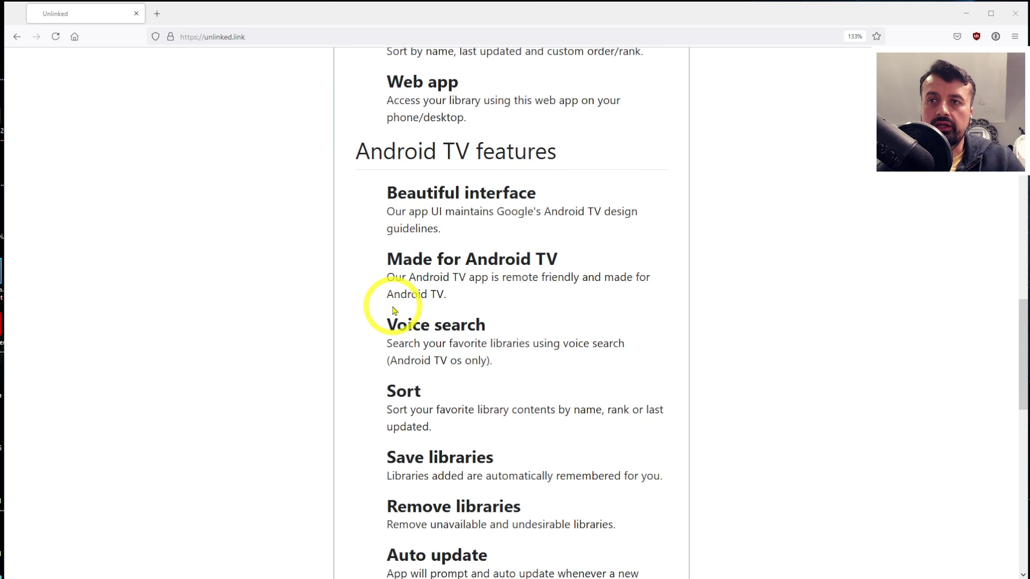
scroll(394, 311, down, 1)
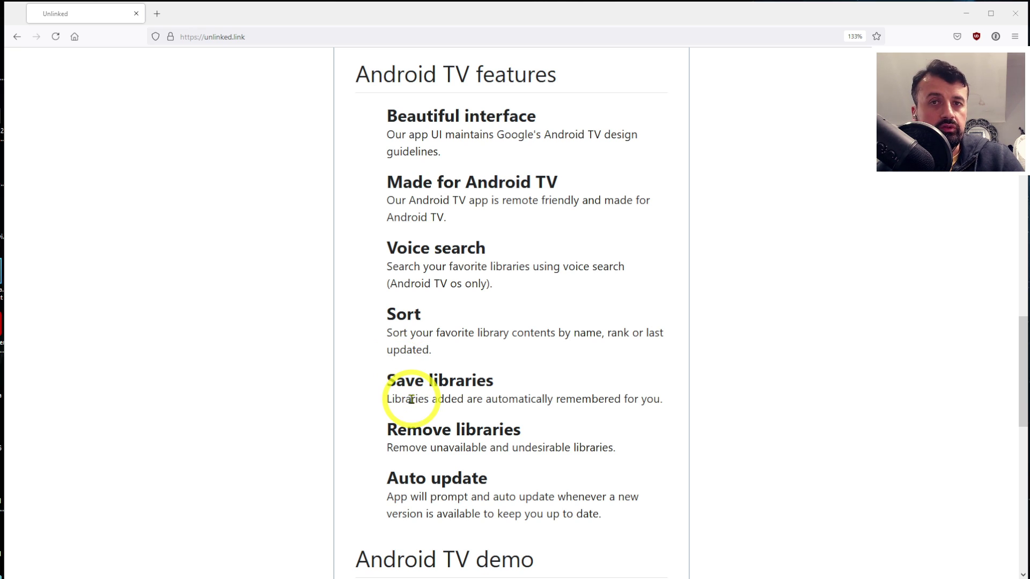
scroll(403, 365, down, 3)
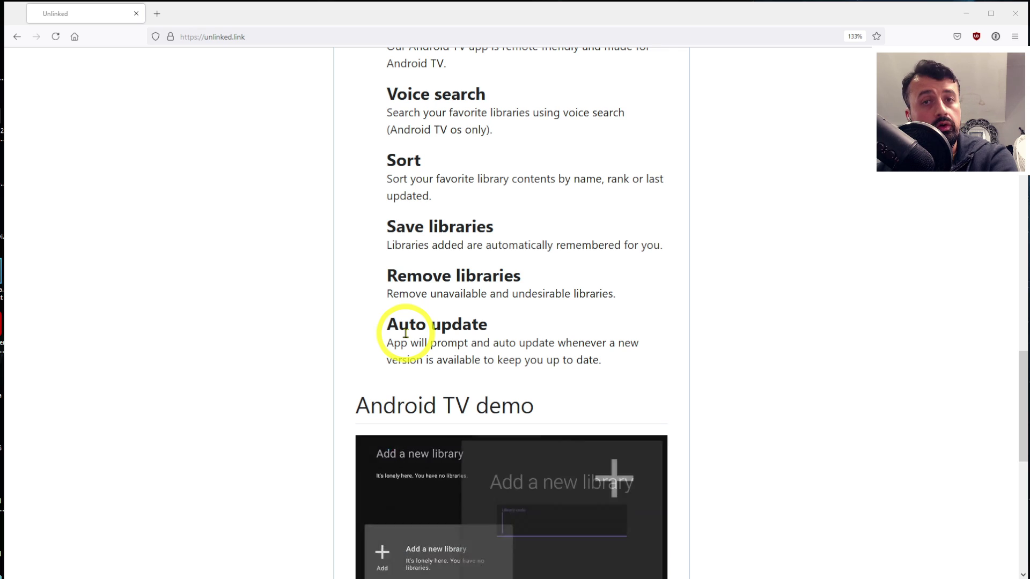
scroll(406, 329, up, 10)
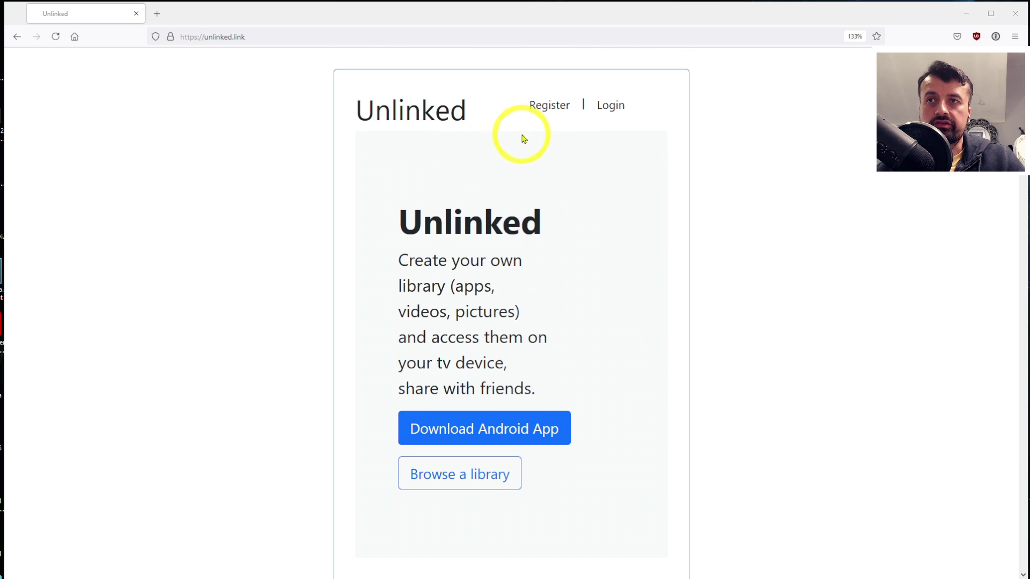
- Open the registration form and enter the new account's username
click(539, 119)
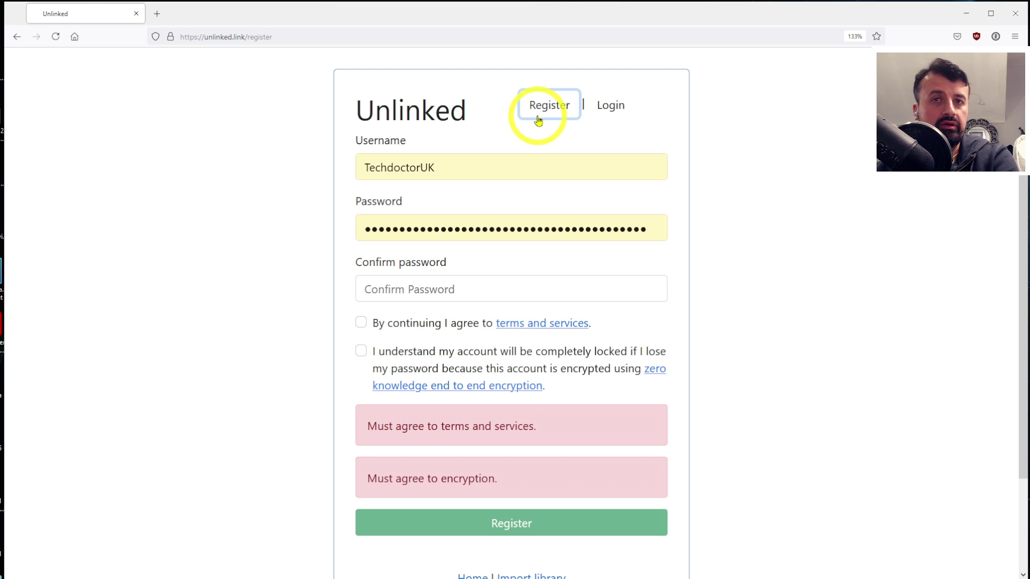
click(505, 163)
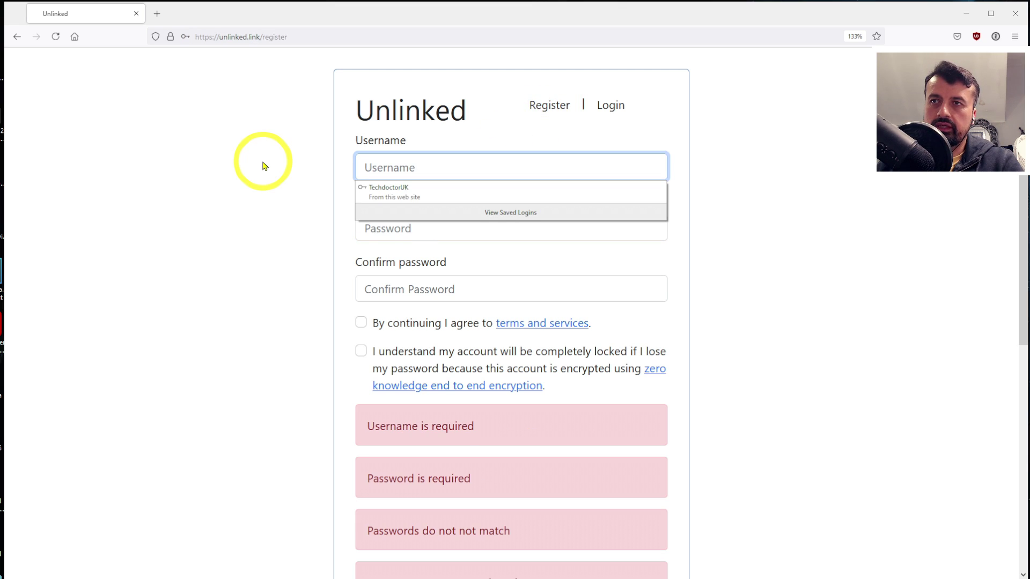
text(Pc)
key(BackSpace)
text(C)
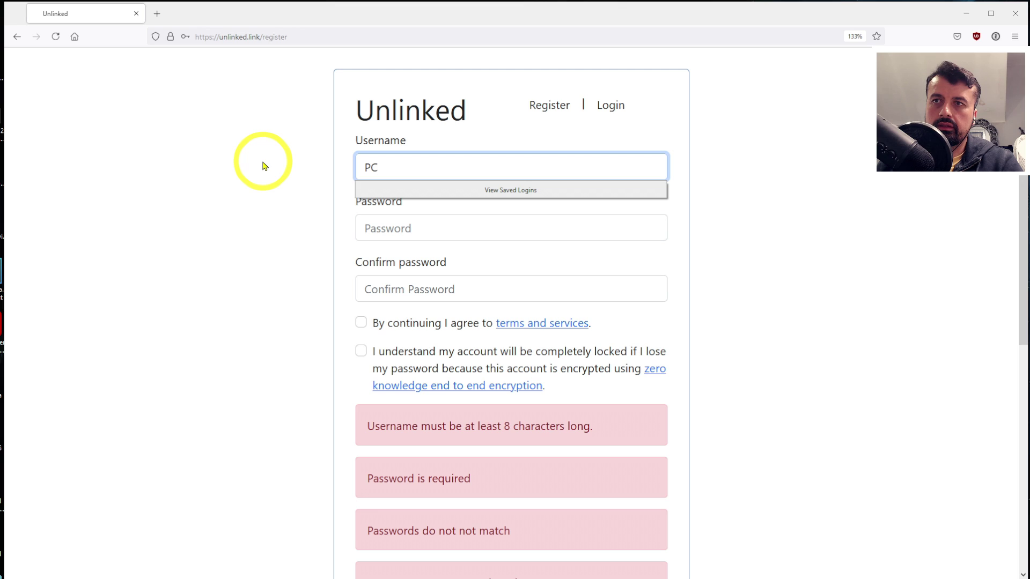
key(BackSpace)
key(BackSpace)
text(pcdoctoruk)
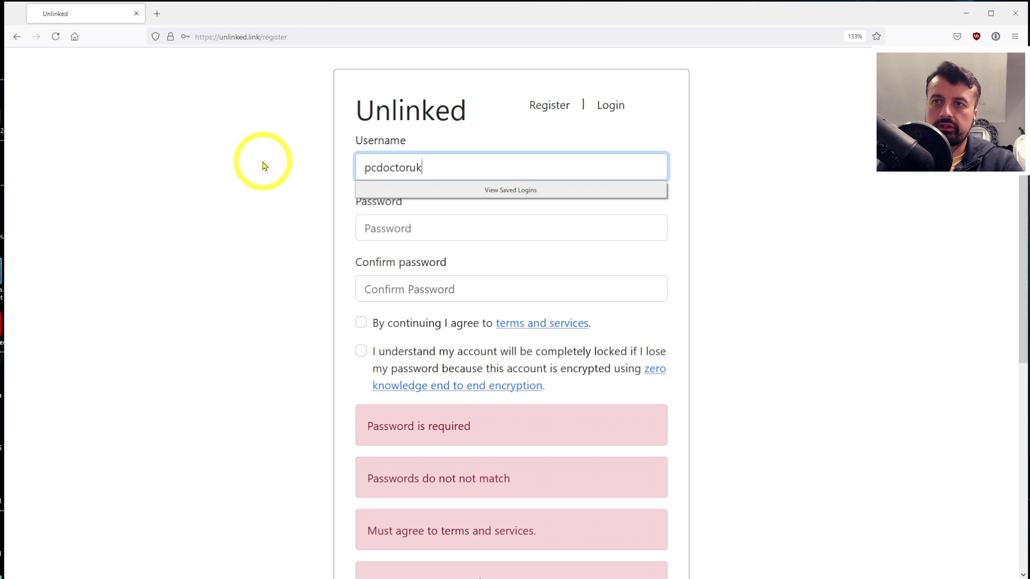
click(238, 178)
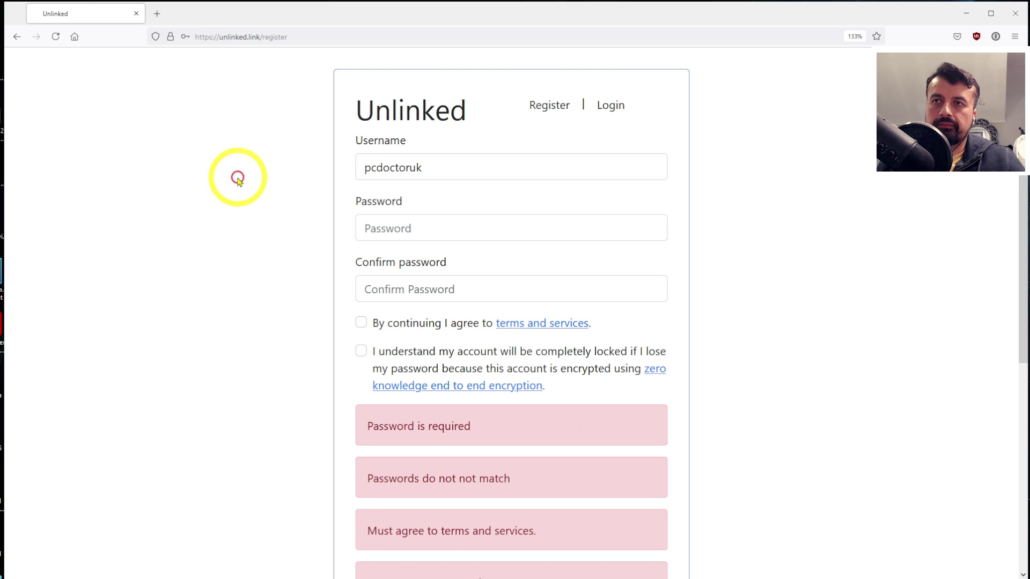
- Enter and confirm the account password, accept both agreements, and register
click(388, 225)
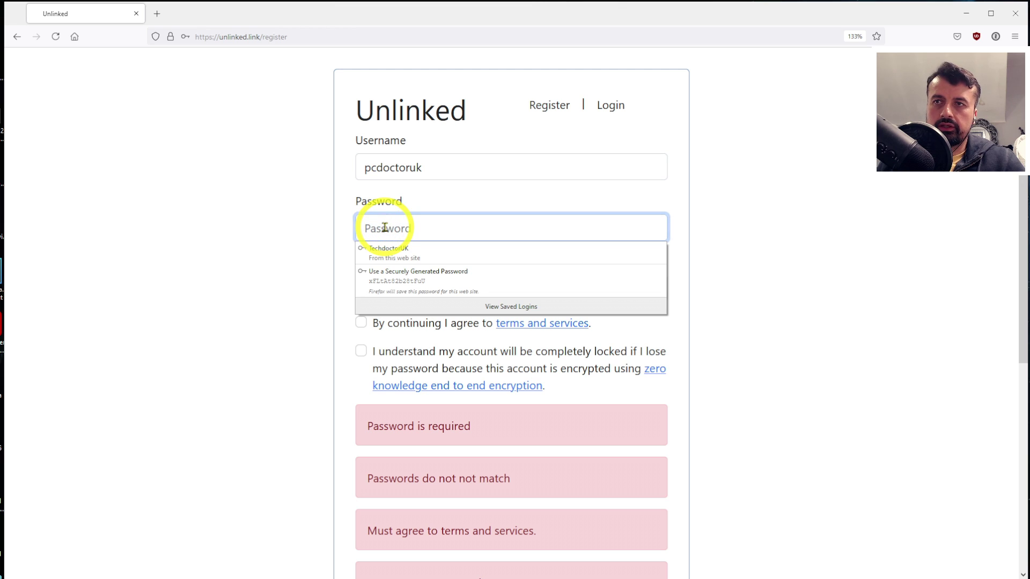
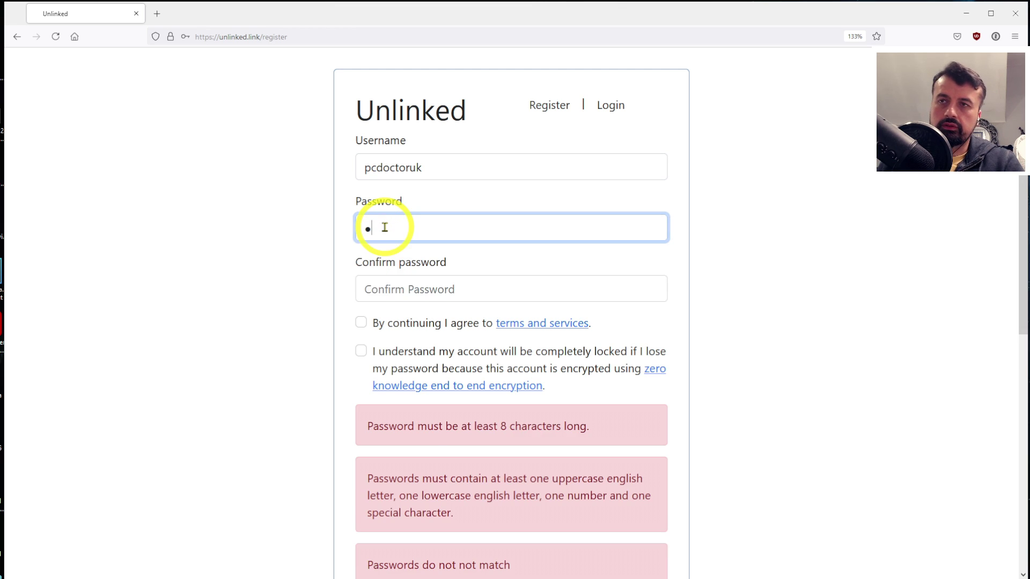
key(Tab)
scroll(452, 409, down, 2)
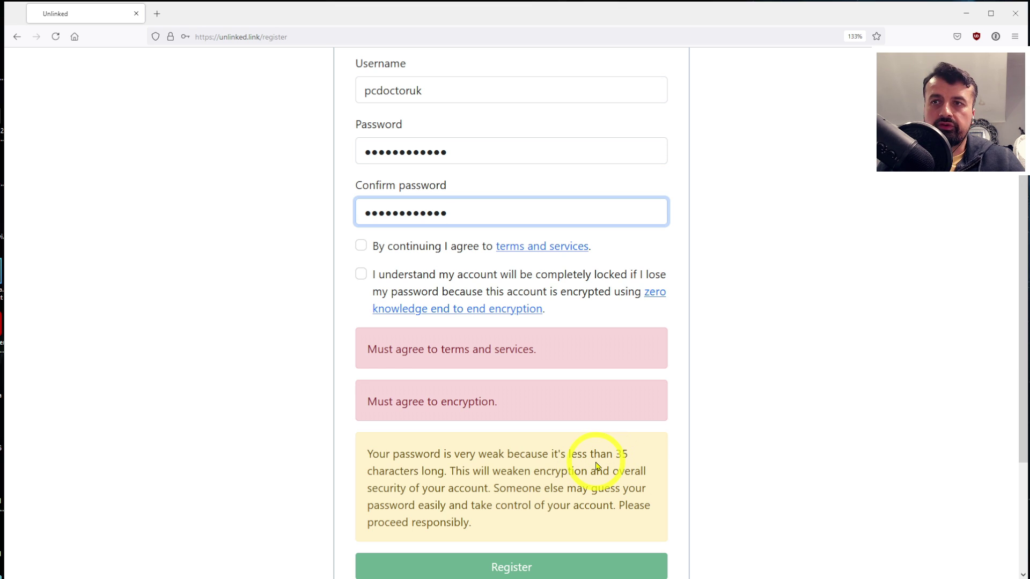
scroll(595, 462, up, 3)
click(362, 323)
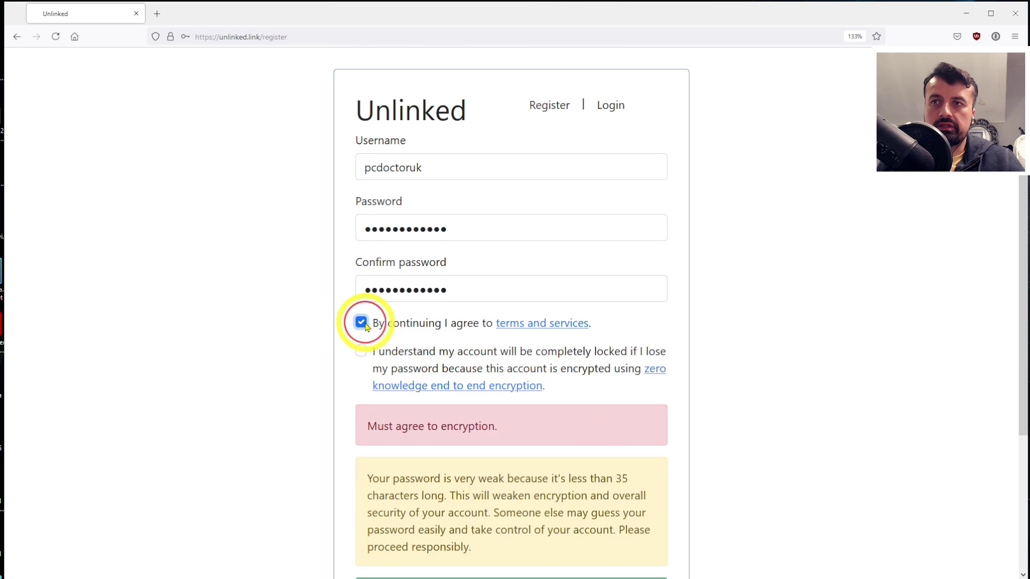
click(361, 351)
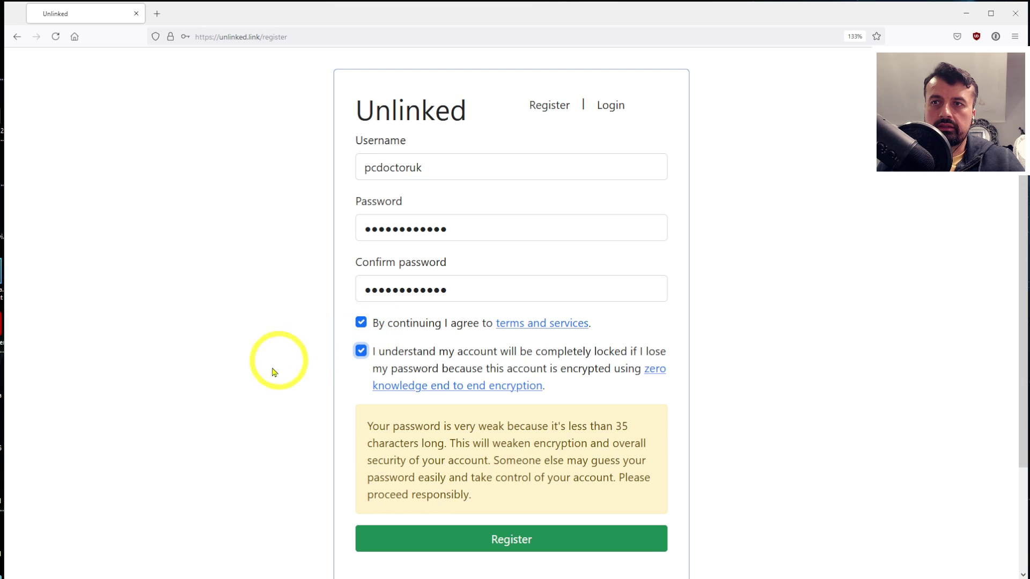
click(453, 533)
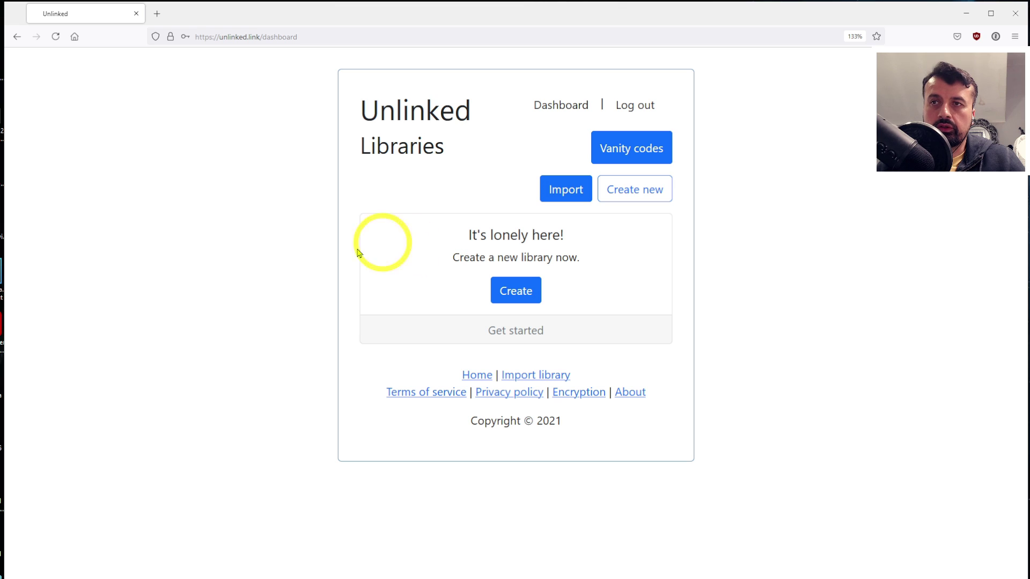
- Create a library named 'Utils' with default sort Updated and no pin lock
click(509, 291)
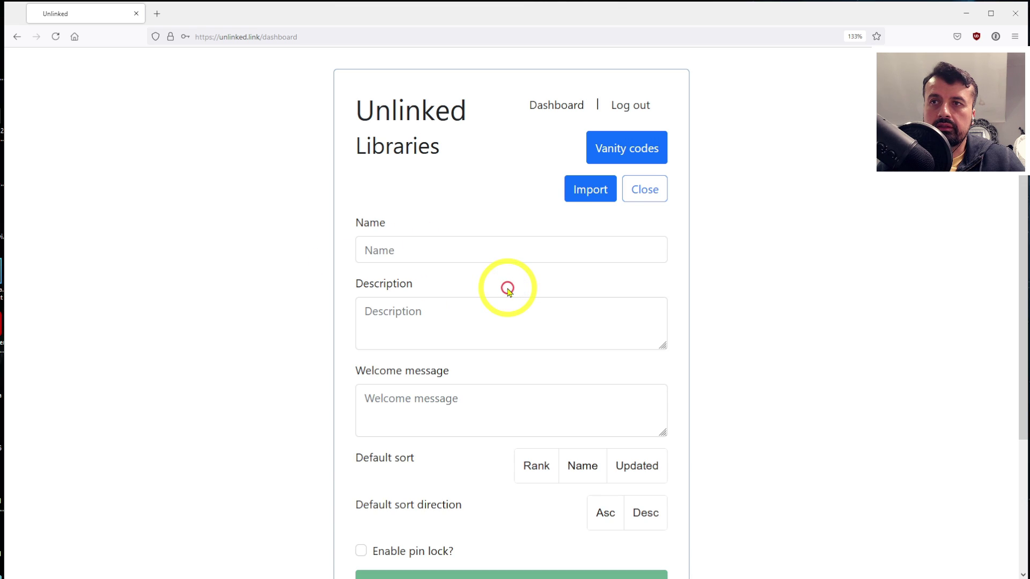
click(466, 255)
text(Utils)
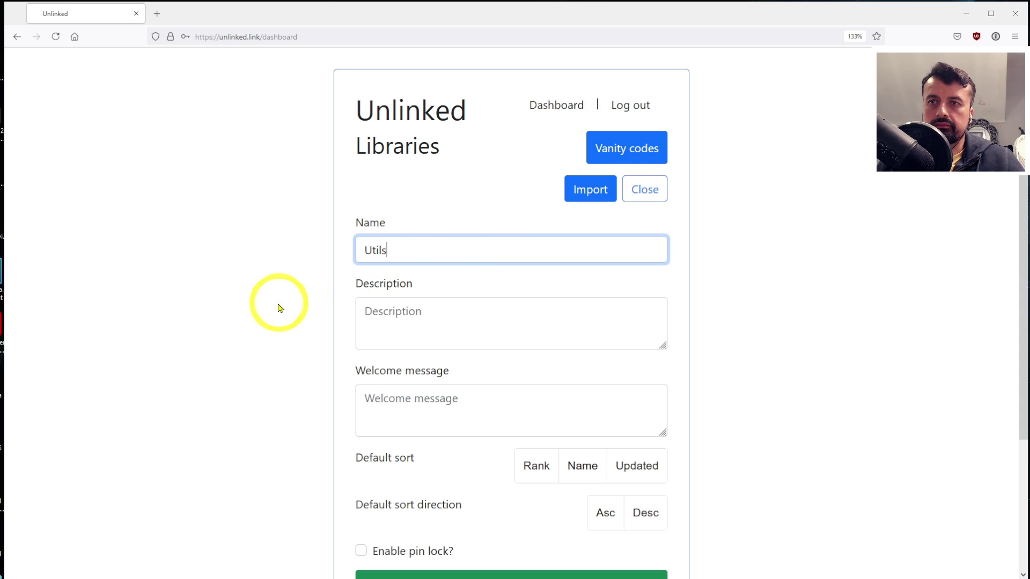
scroll(279, 306, down, 2)
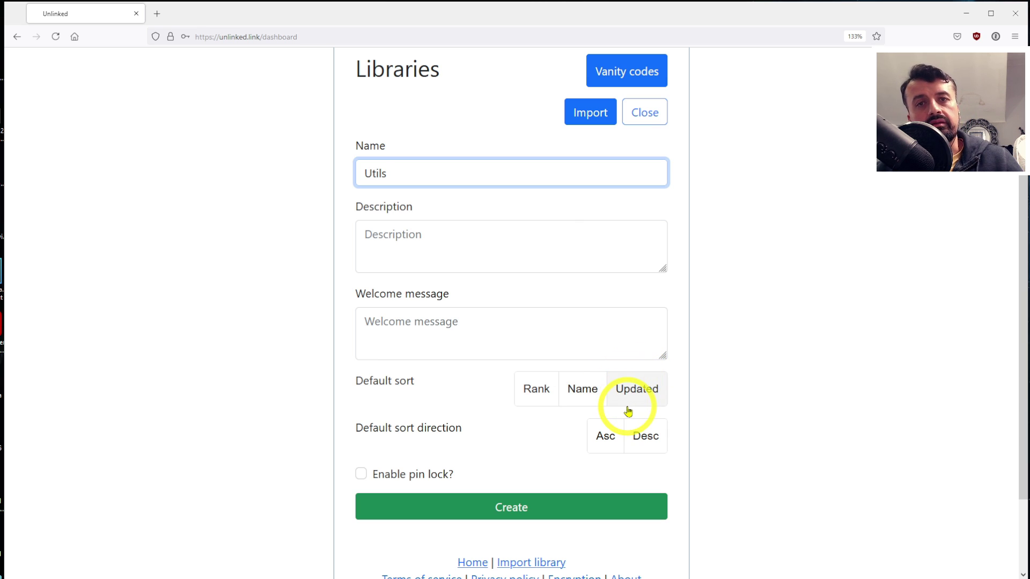
click(626, 390)
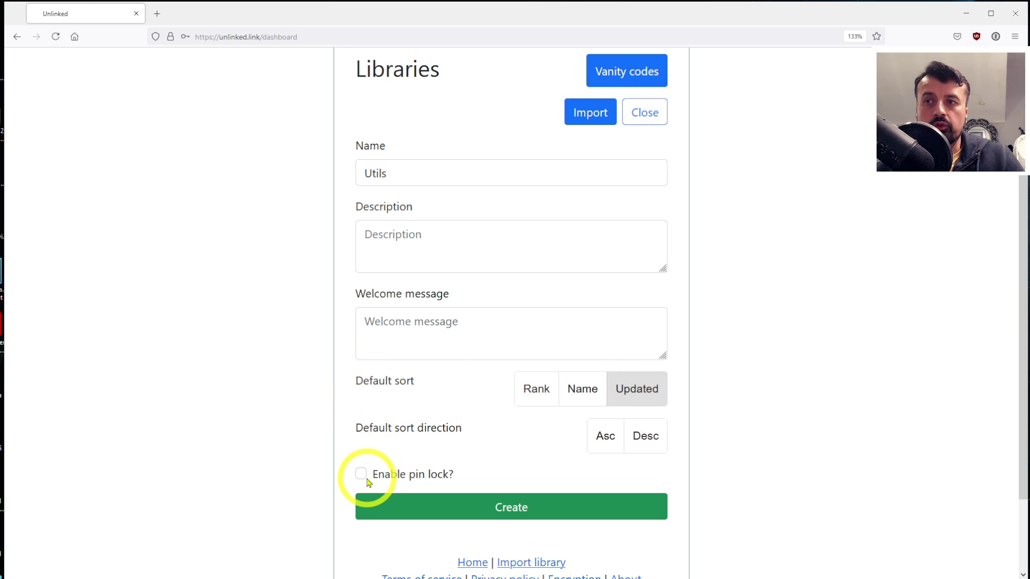
scroll(322, 408, down, 2)
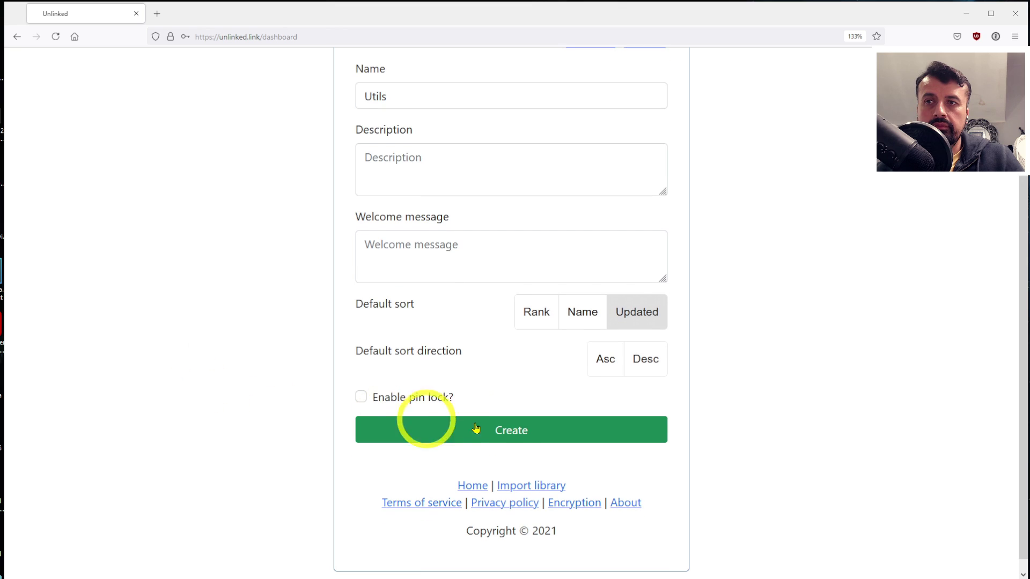
click(511, 432)
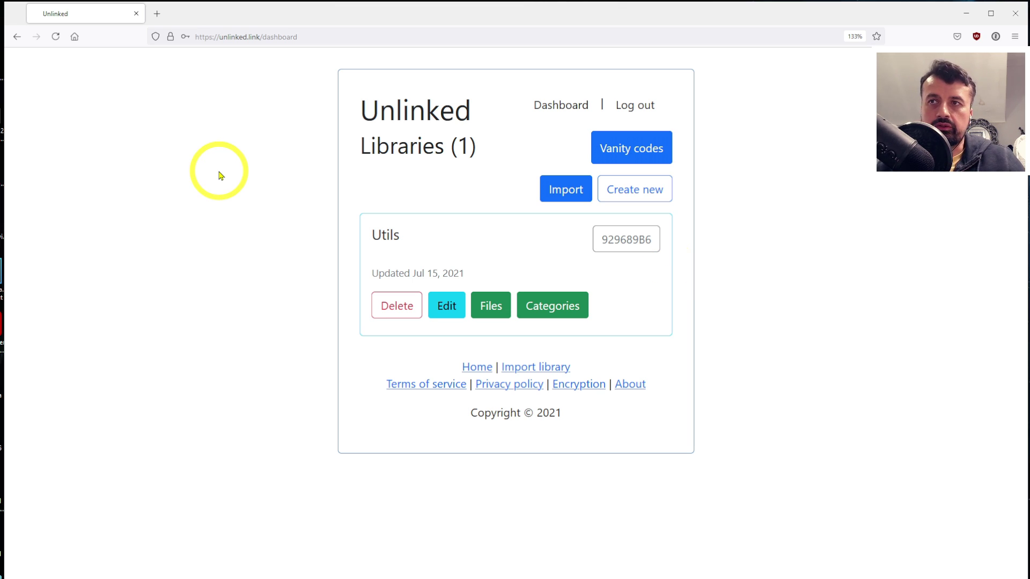
- In a new tab, load AppLinked store code 6464 and scroll through its app grid
click(159, 14)
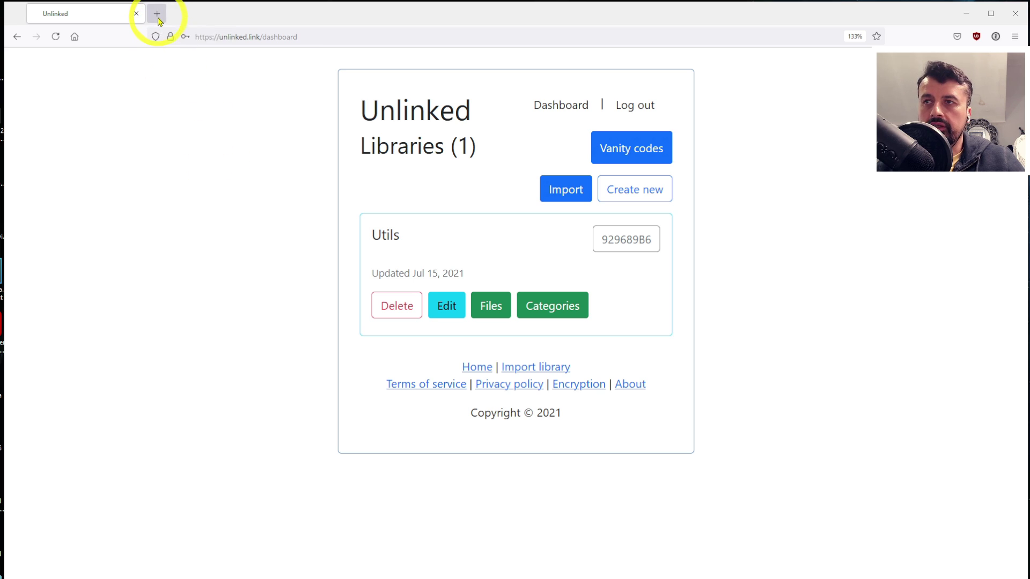
click(374, 228)
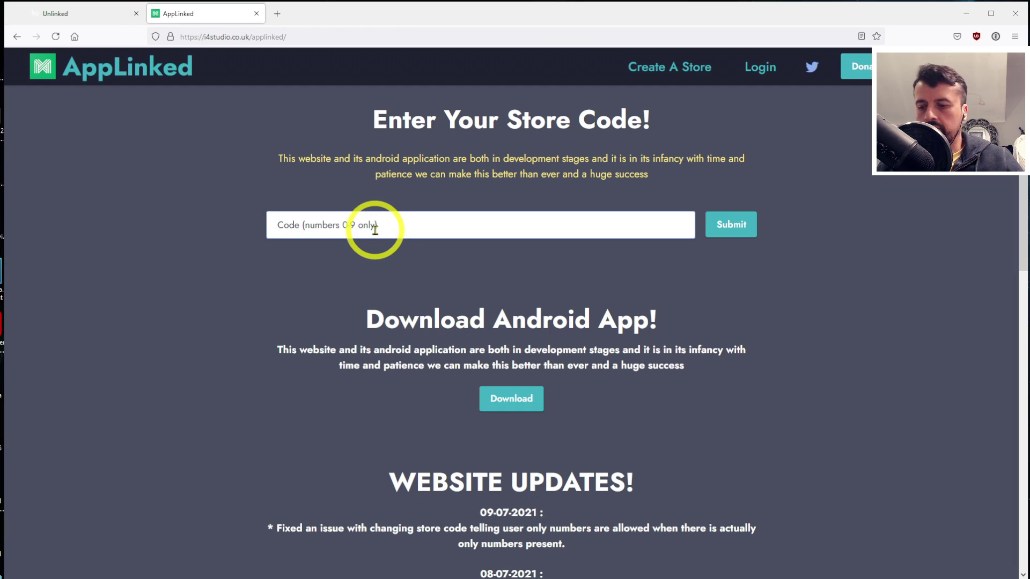
text(6464)
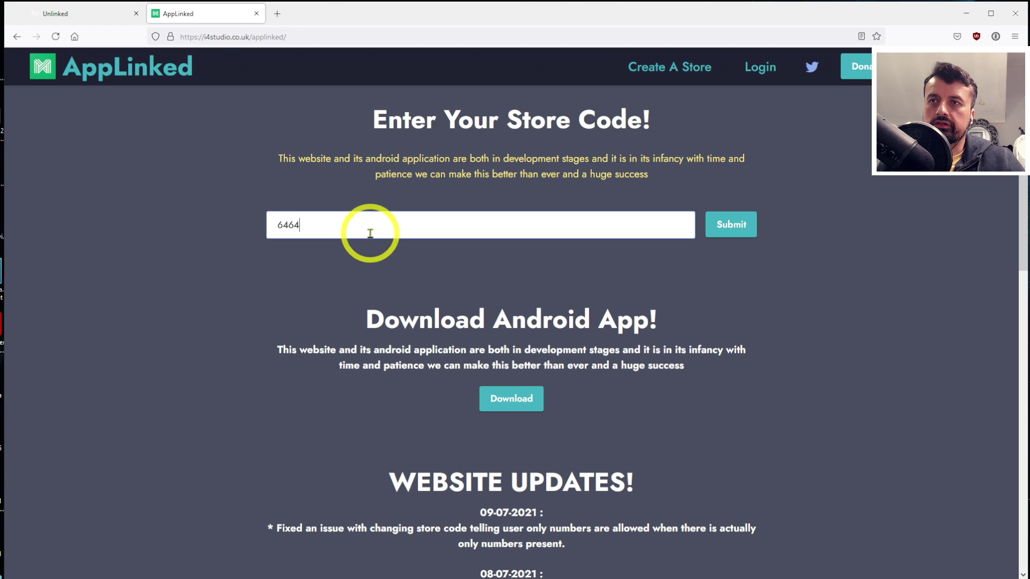
click(717, 239)
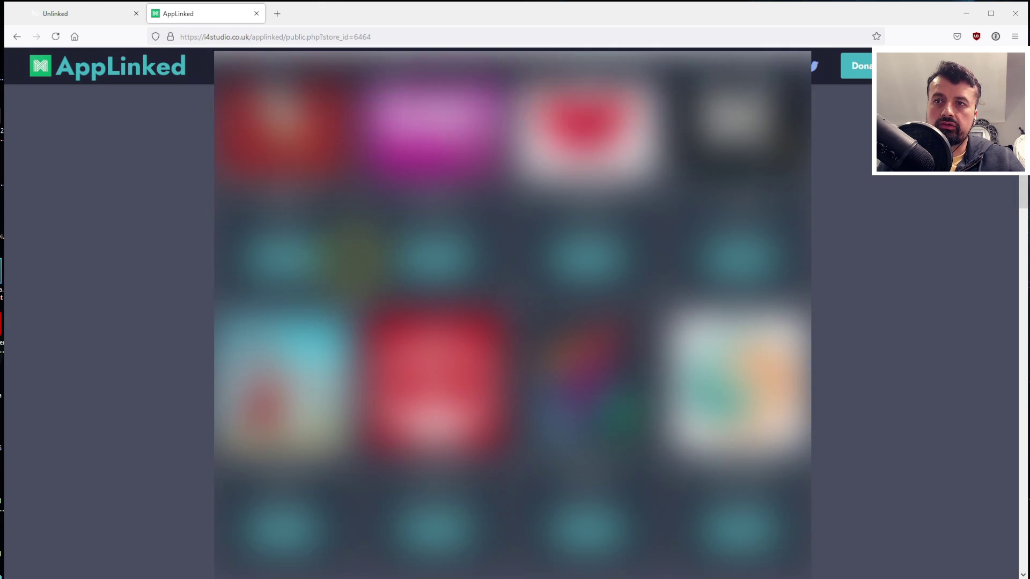
scroll(512, 316, down, 10)
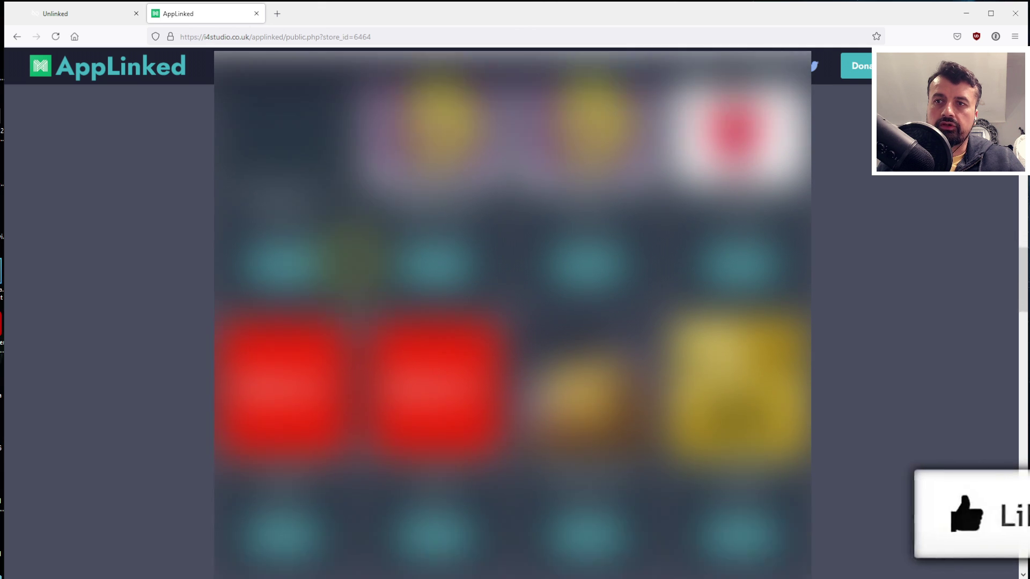
scroll(512, 316, down, 10)
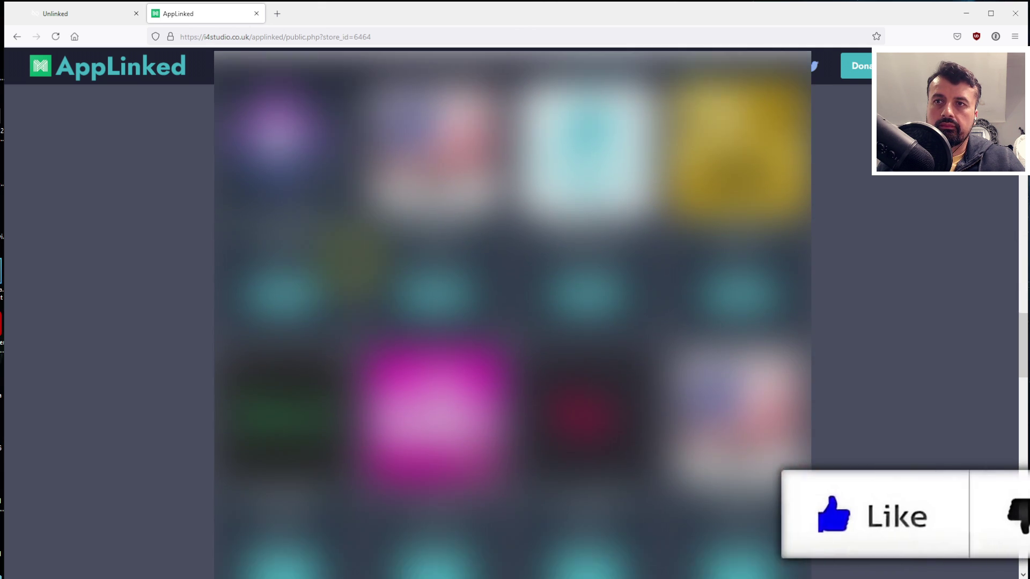
scroll(512, 316, down, 10)
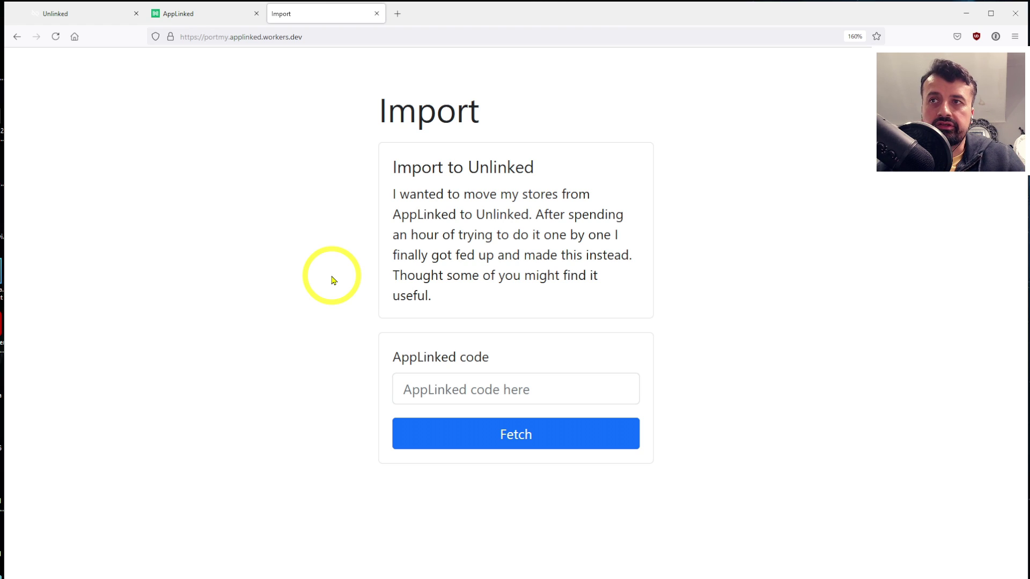
- Fetch the 54 apps for AppLinked code 6464 and send them to Unlinked's import page
click(90, 19)
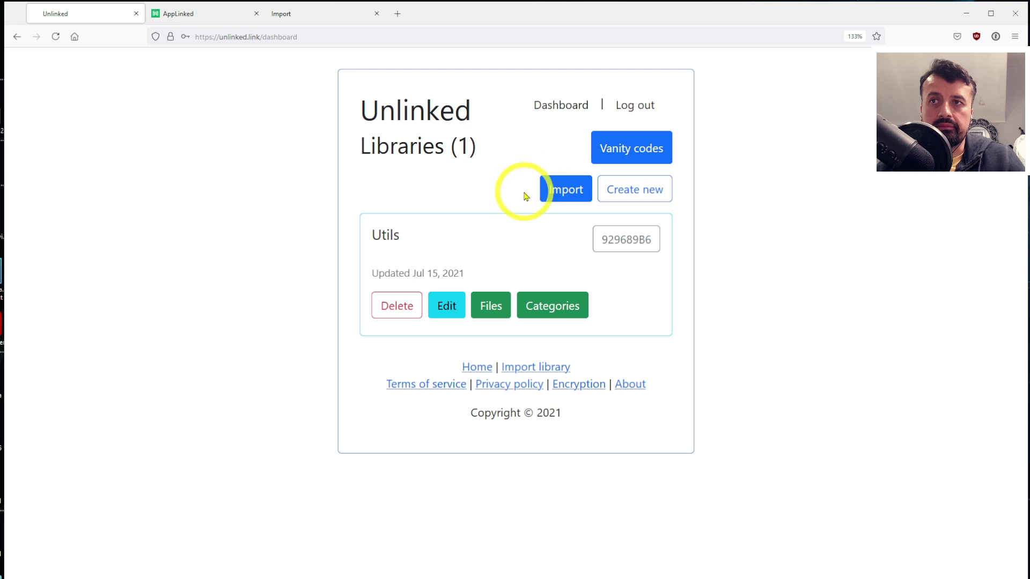
click(301, 14)
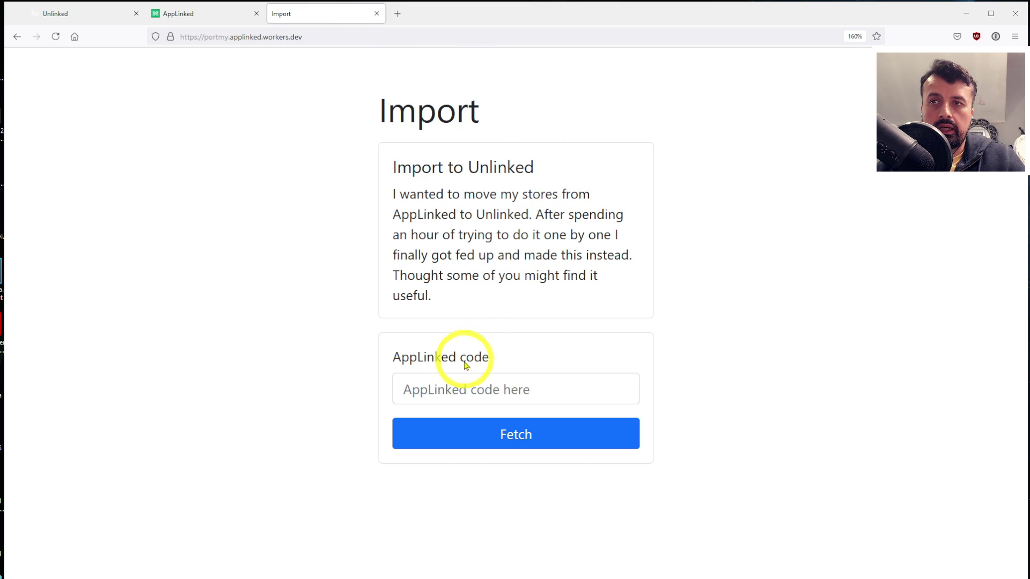
click(459, 382)
text(6464)
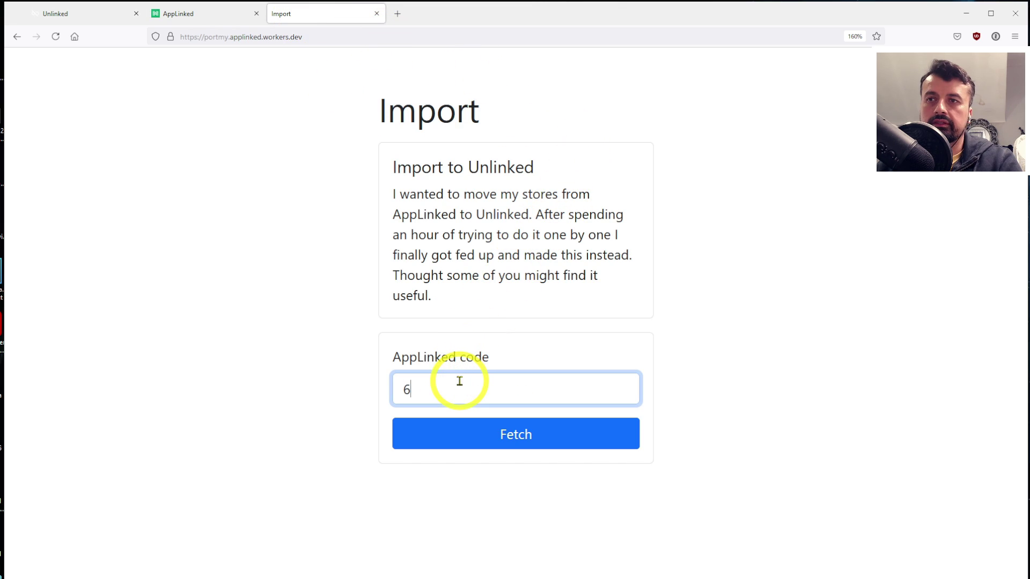
click(497, 432)
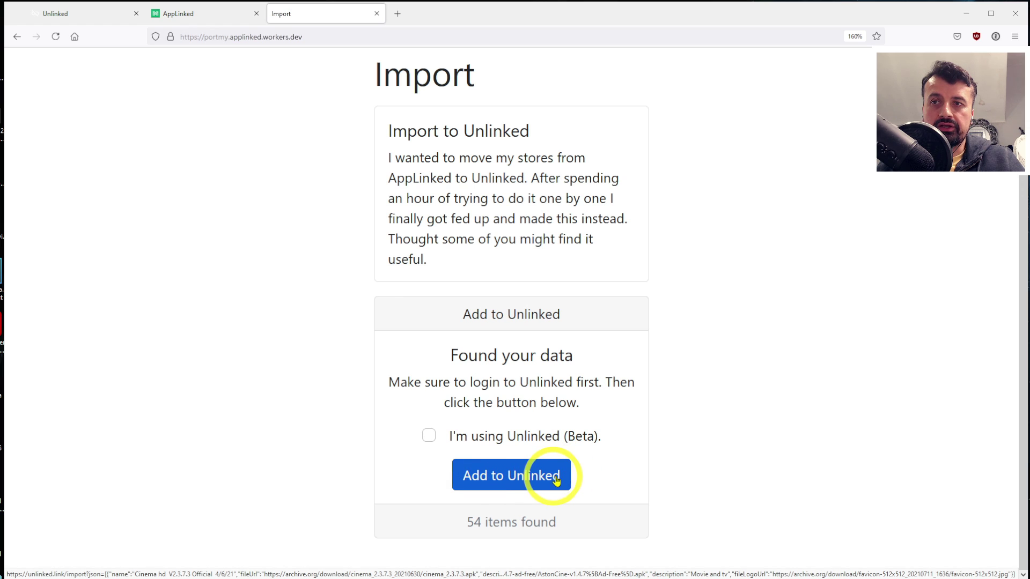
click(523, 476)
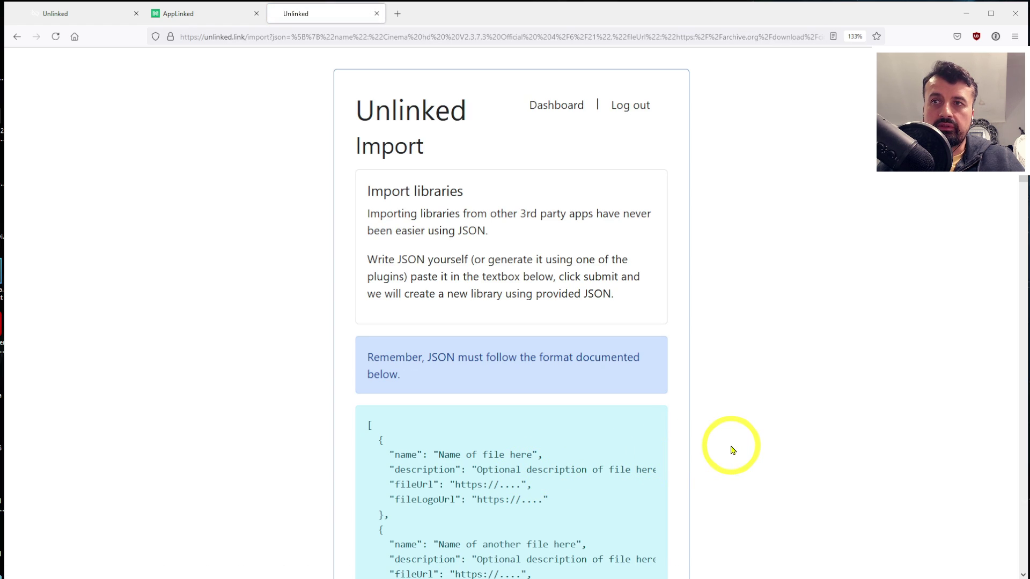
- Create the 'JSON import on 15 Jul 2021' library from the prefilled import data
scroll(732, 449, down, 8)
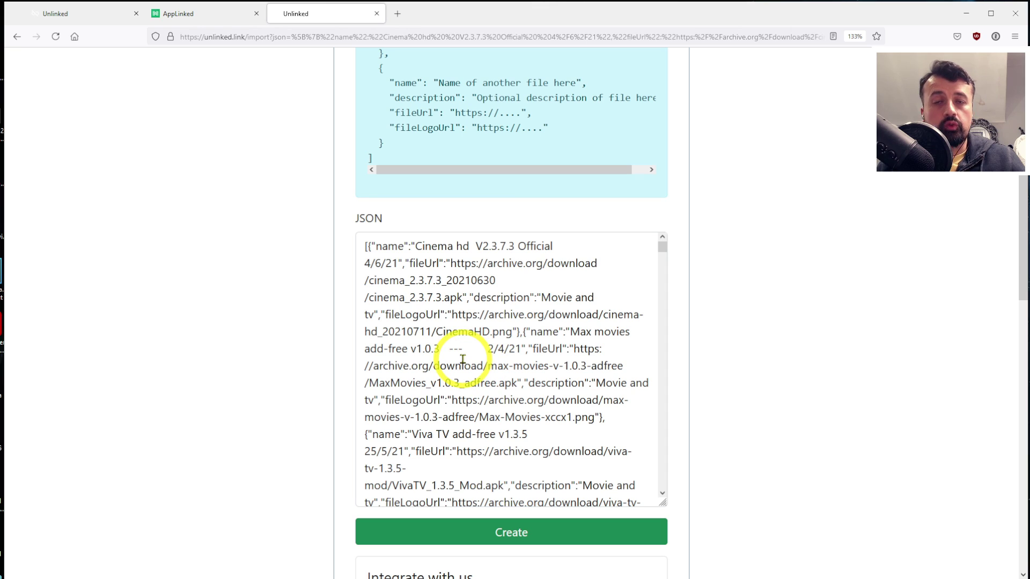
scroll(721, 509, down, 3)
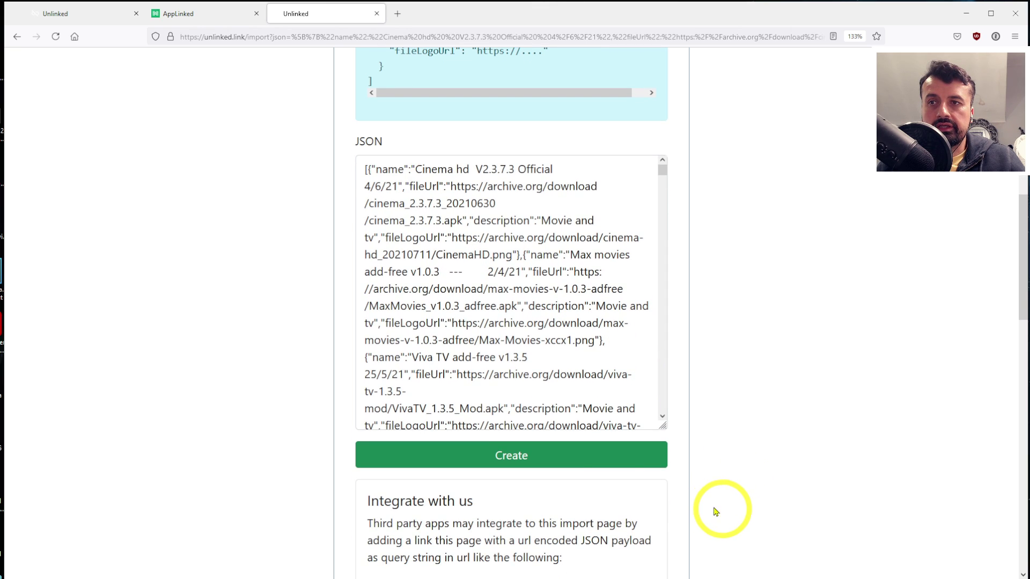
click(549, 469)
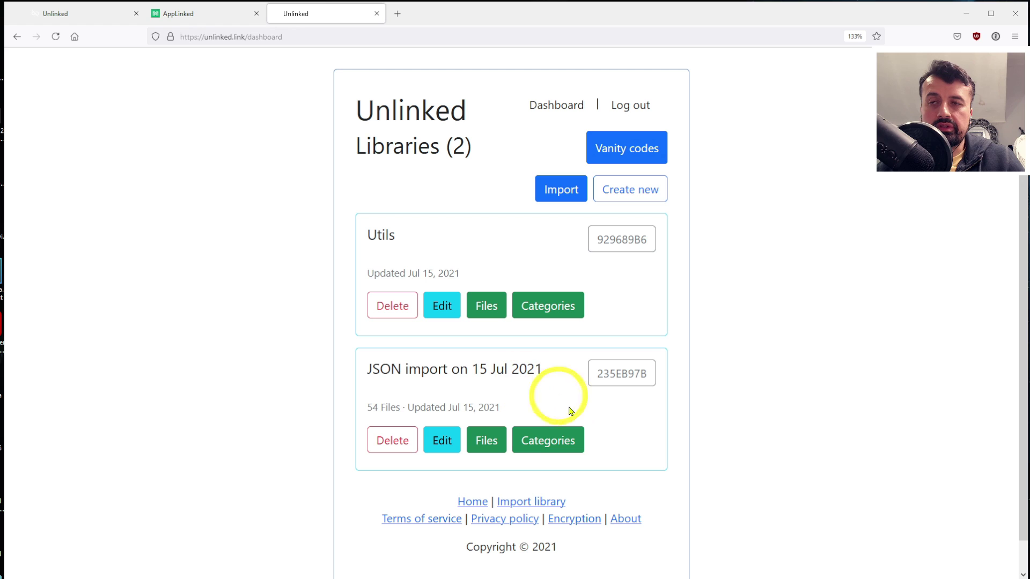
- Open the JSON import library's files and scroll through its 54 apps, including APKTime V 2.2
click(498, 436)
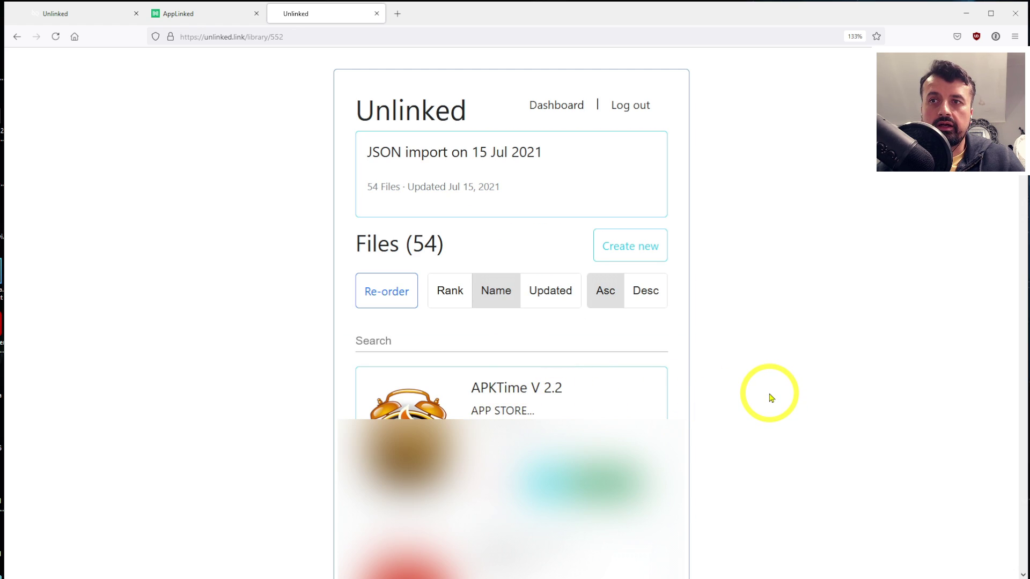
scroll(772, 397, down, 3)
scroll(771, 398, down, 15)
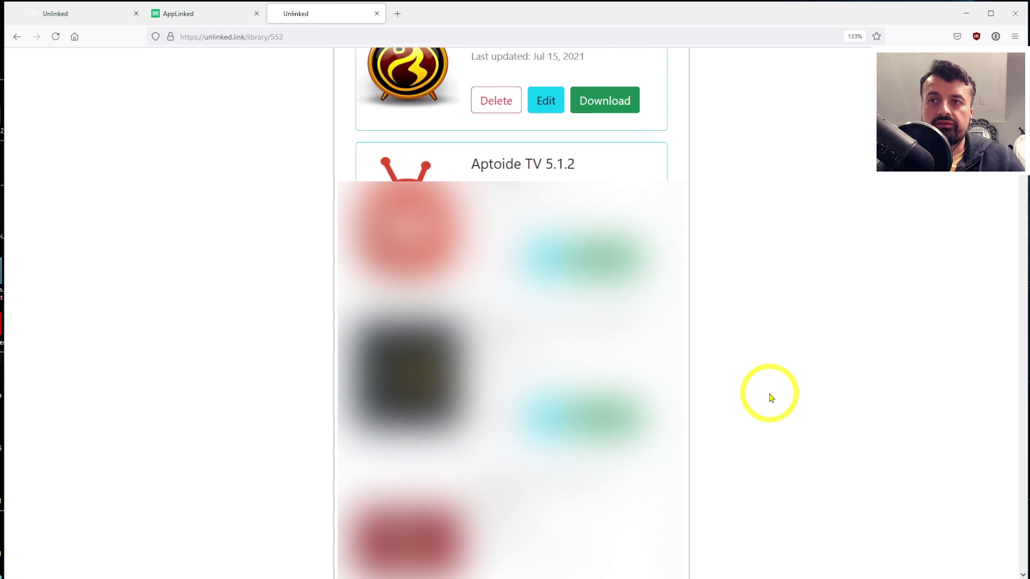
scroll(770, 398, down, 10)
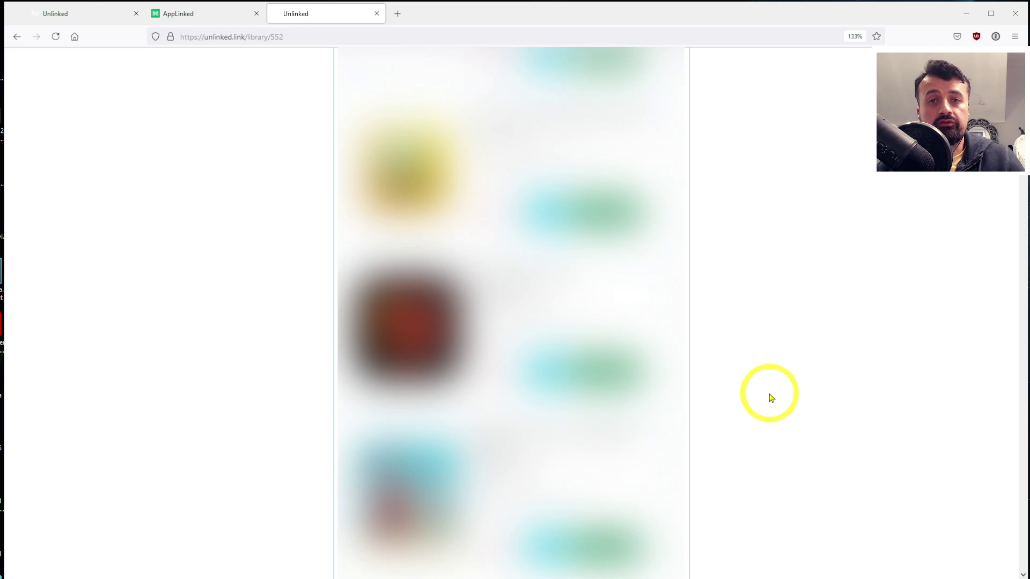
scroll(771, 397, down, 15)
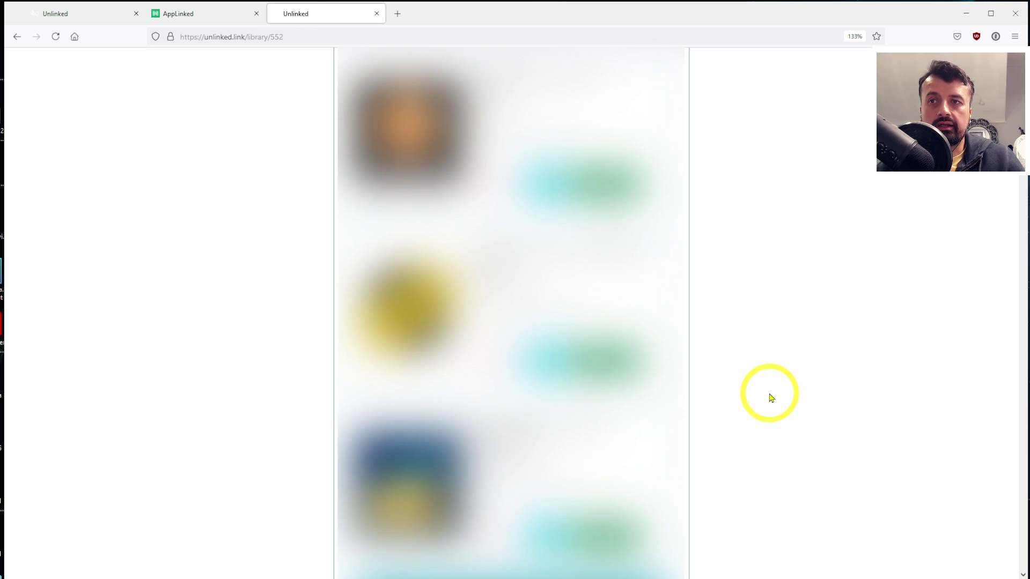
scroll(771, 398, down, 10)
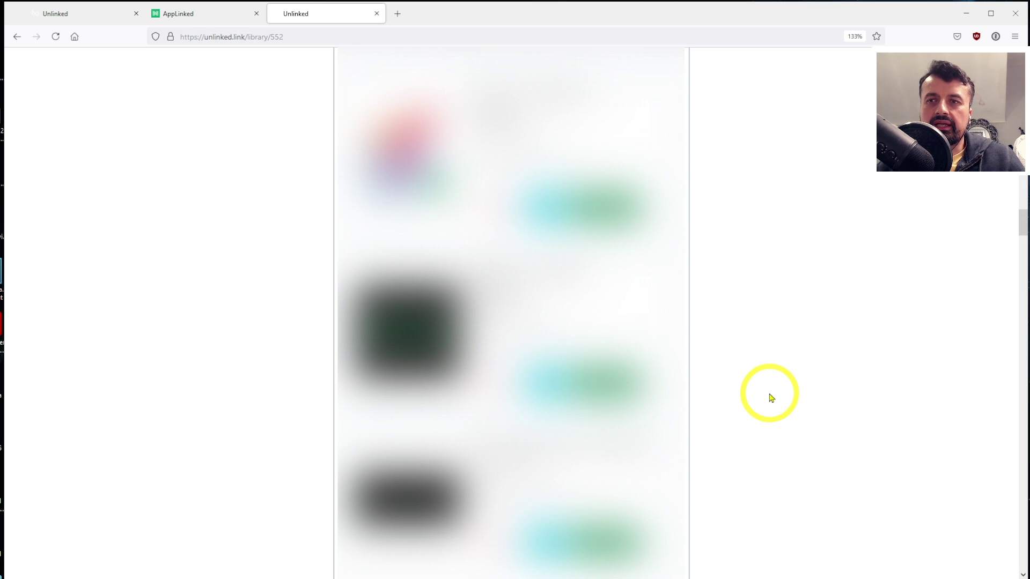
scroll(771, 398, up, 15)
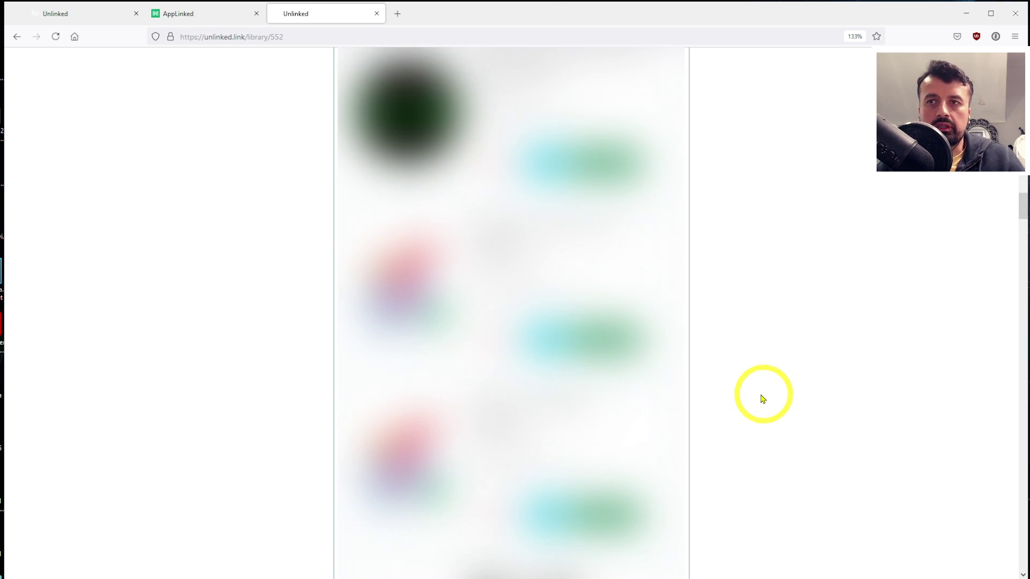
scroll(762, 399, up, 15)
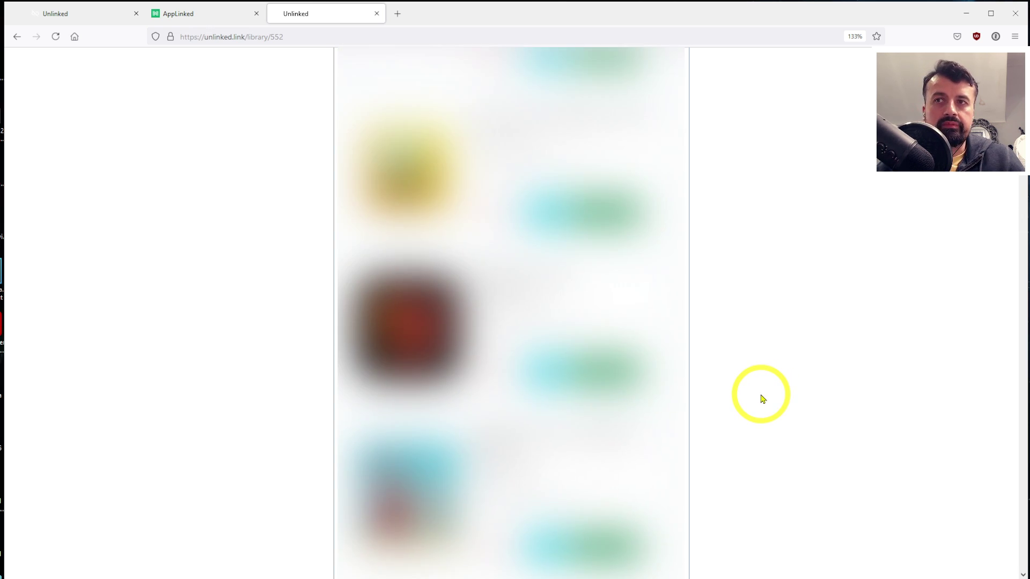
scroll(763, 399, up, 1)
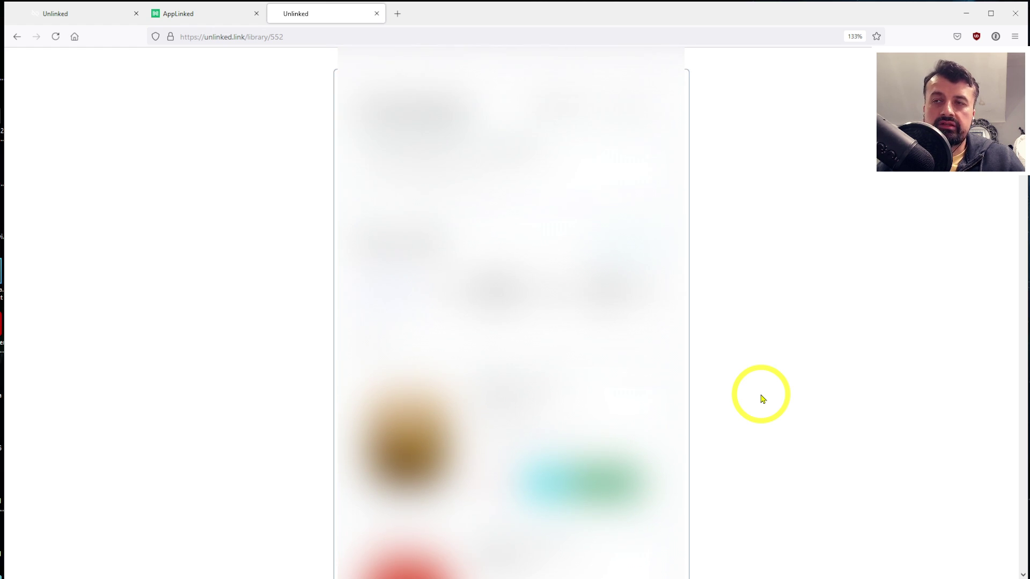
- Open the imported library's settings and rename it to 'Mega App list'
click(563, 107)
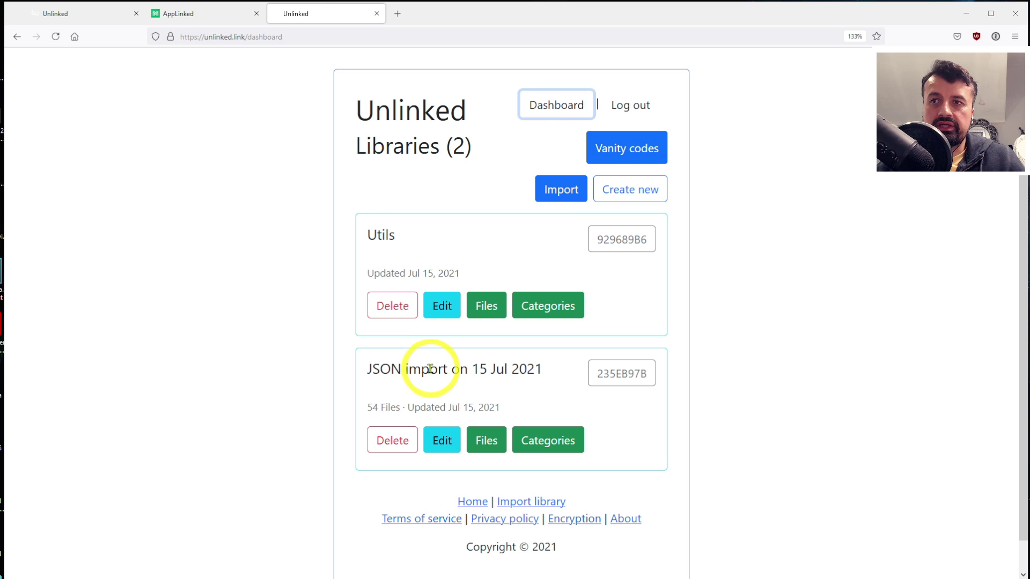
click(438, 448)
drag(516, 224, 256, 236)
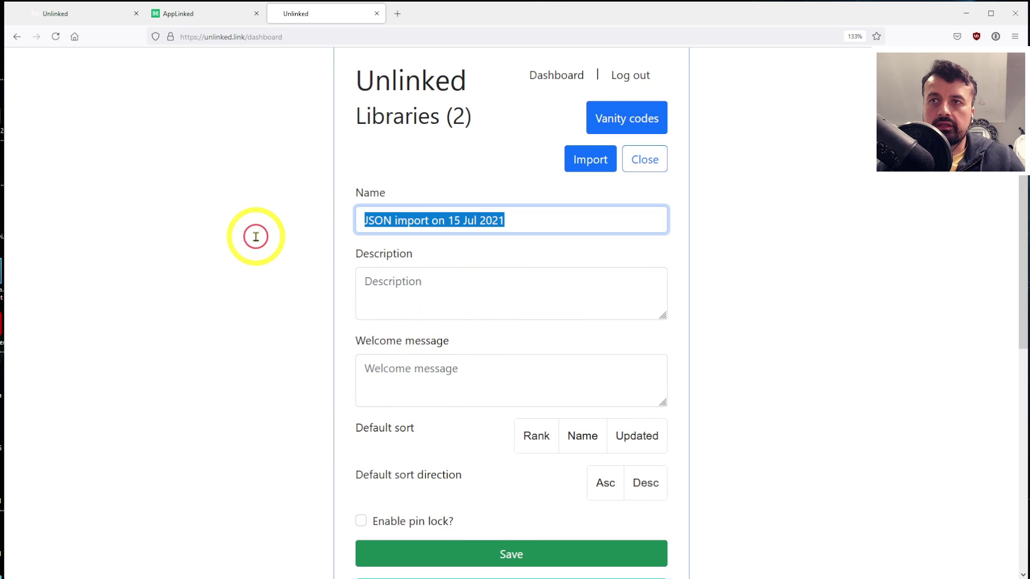
text(Mega)
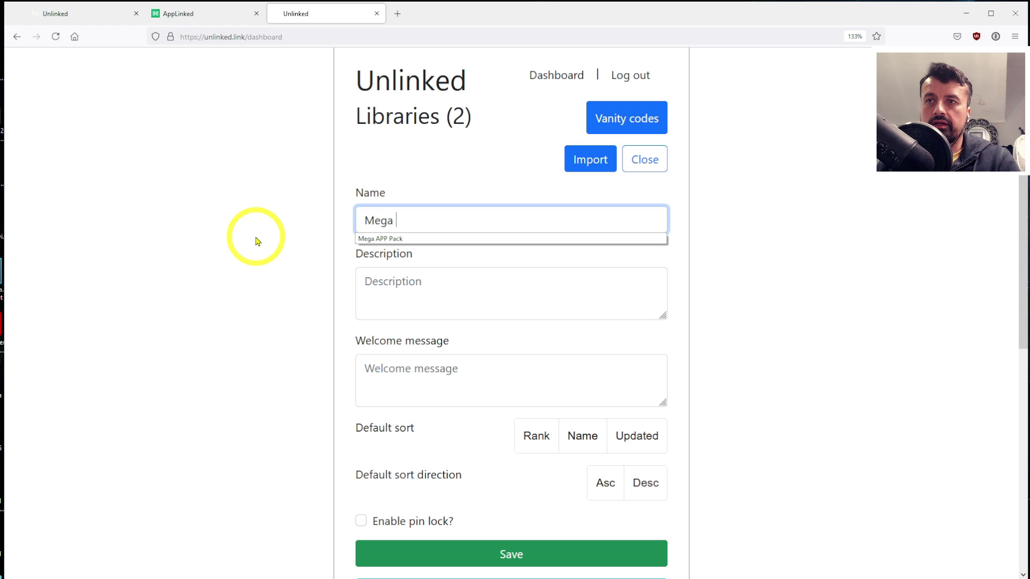
text( App list)
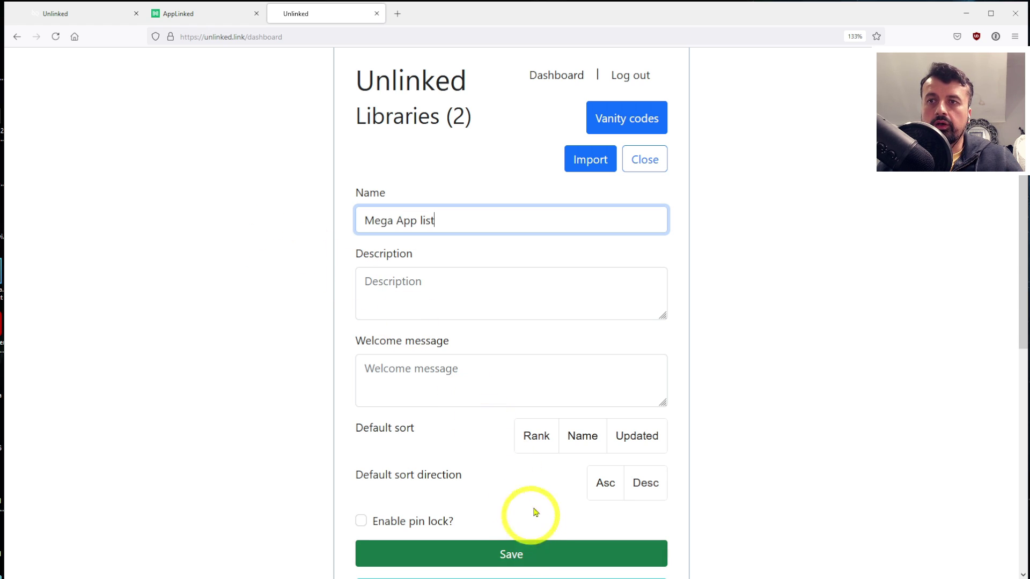
- Set default sort to Updated, enable pin lock with a PIN, and save
click(647, 440)
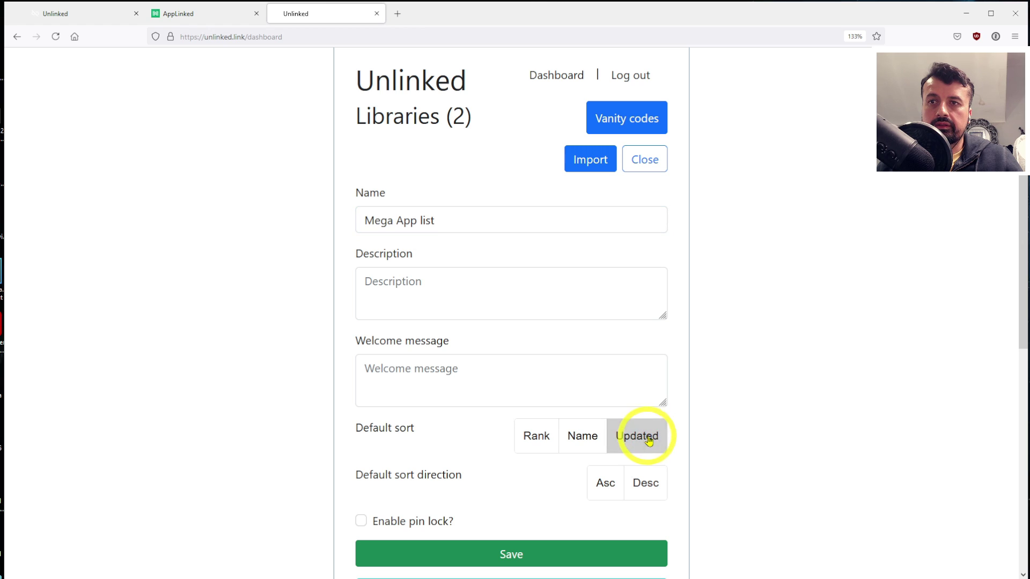
click(361, 520)
scroll(306, 506, down, 3)
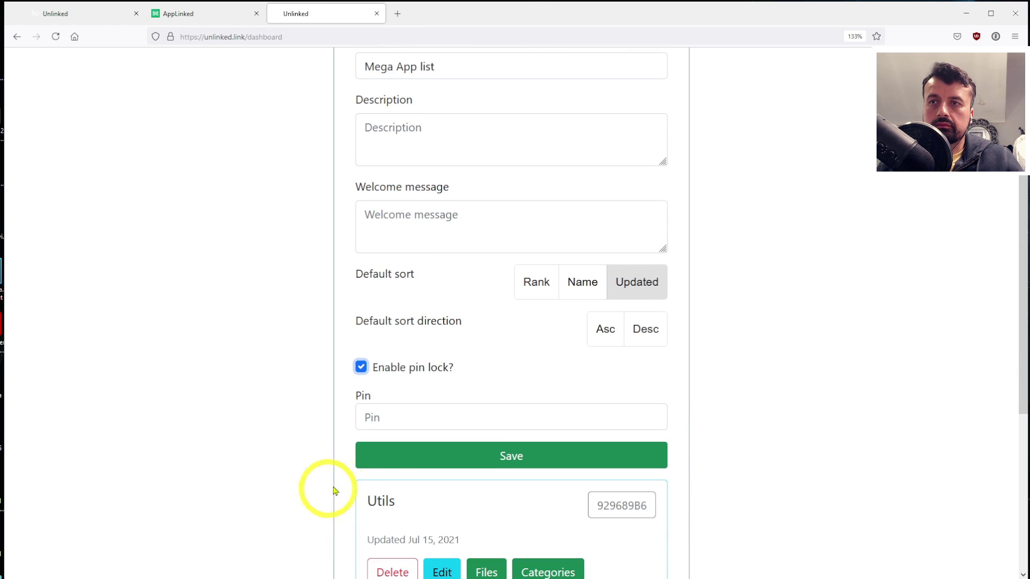
click(391, 417)
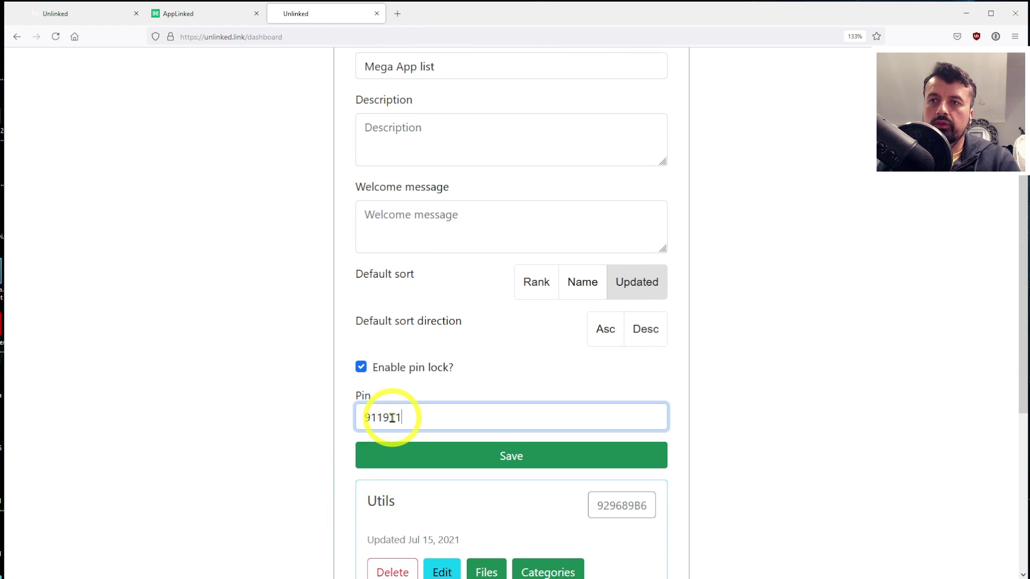
click(463, 453)
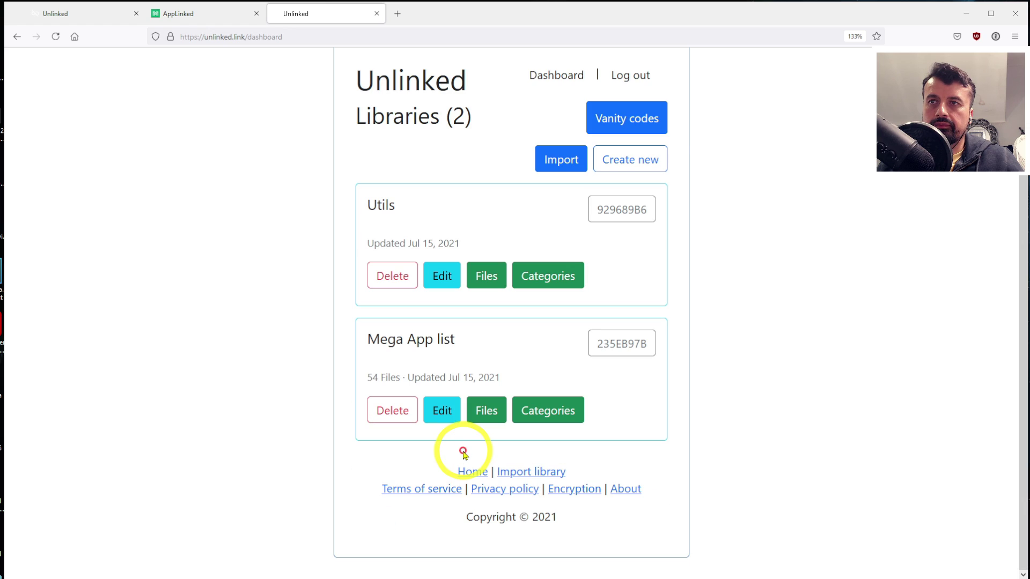
scroll(465, 455, up, 1)
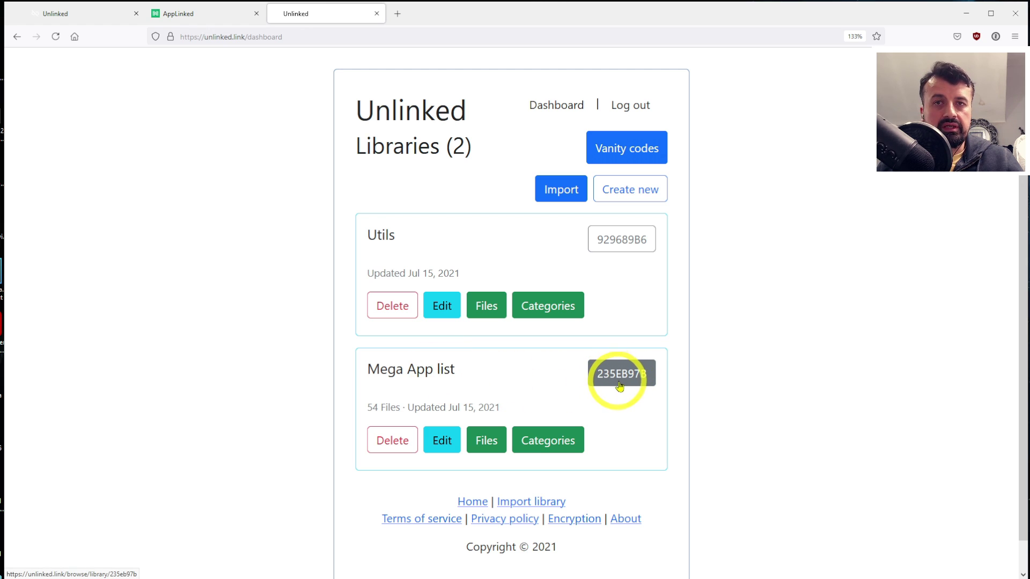
- Create the vanity code 6464list on the Vanity codes page, agreeing to the terms
click(606, 154)
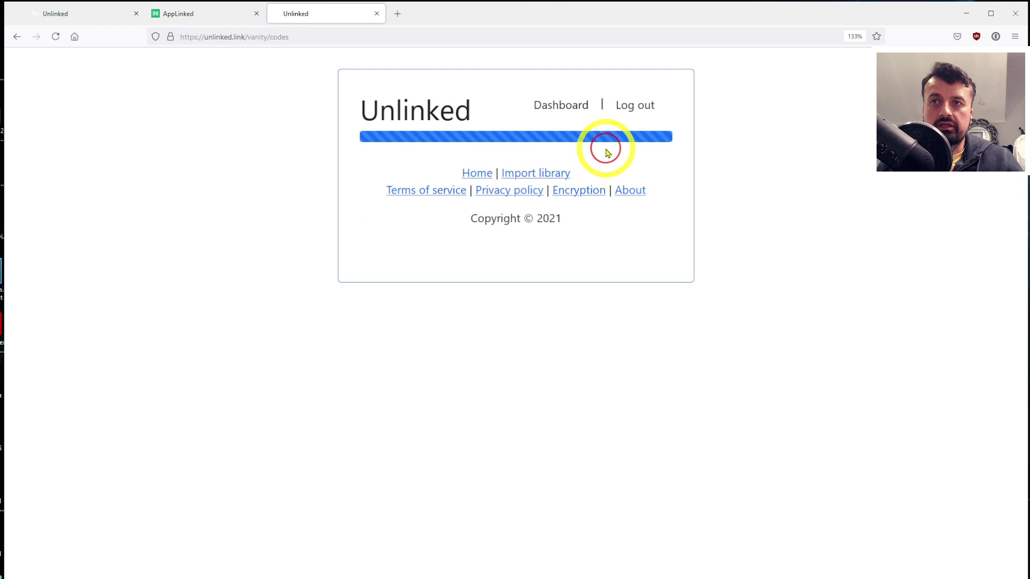
scroll(501, 213, down, 2)
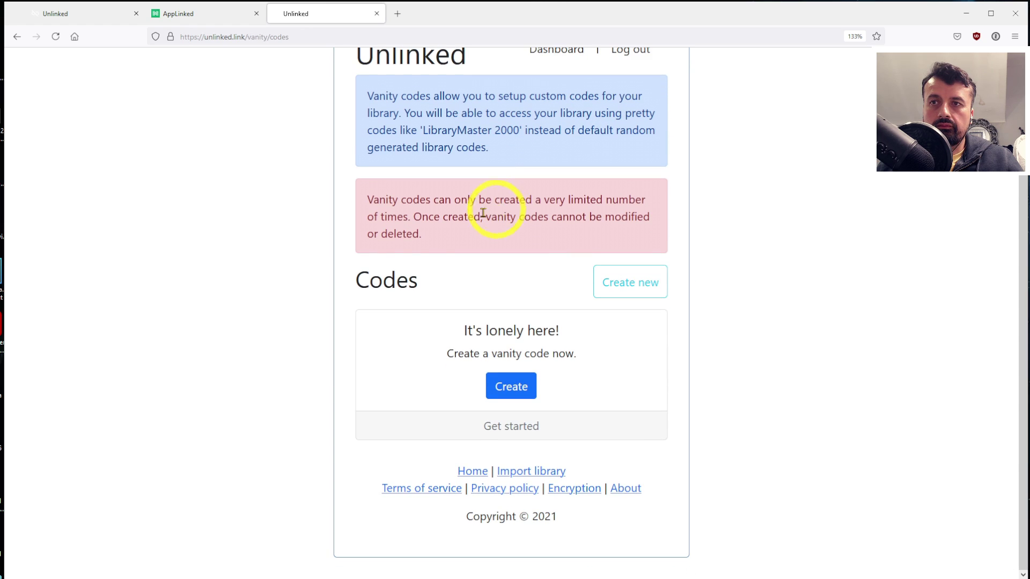
click(509, 387)
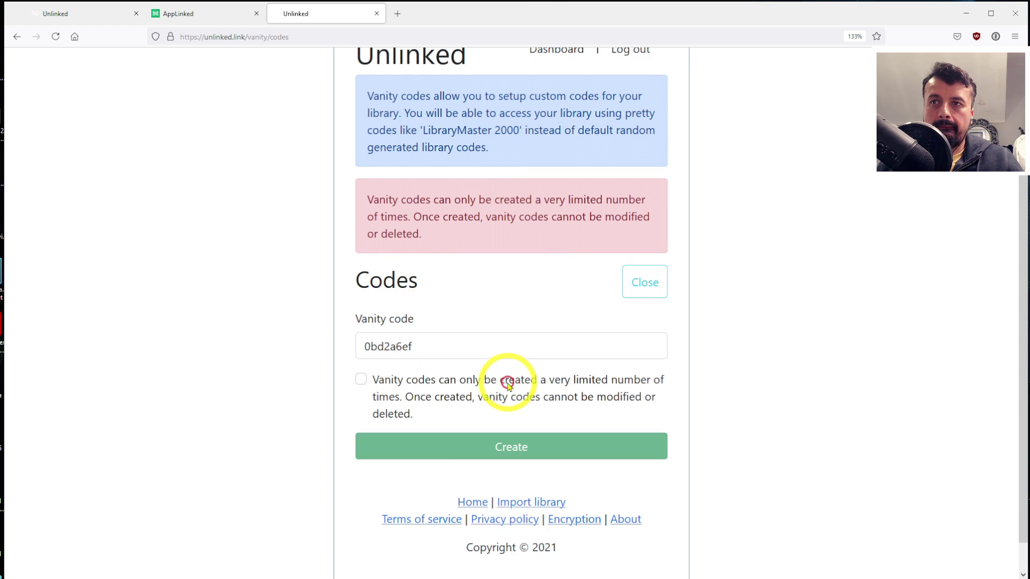
text(6)
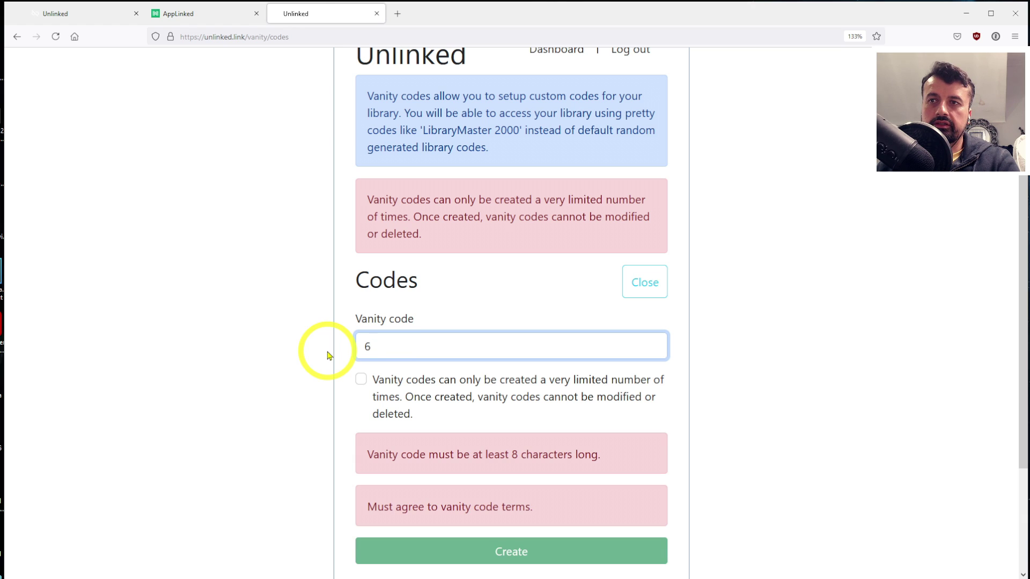
text(464list)
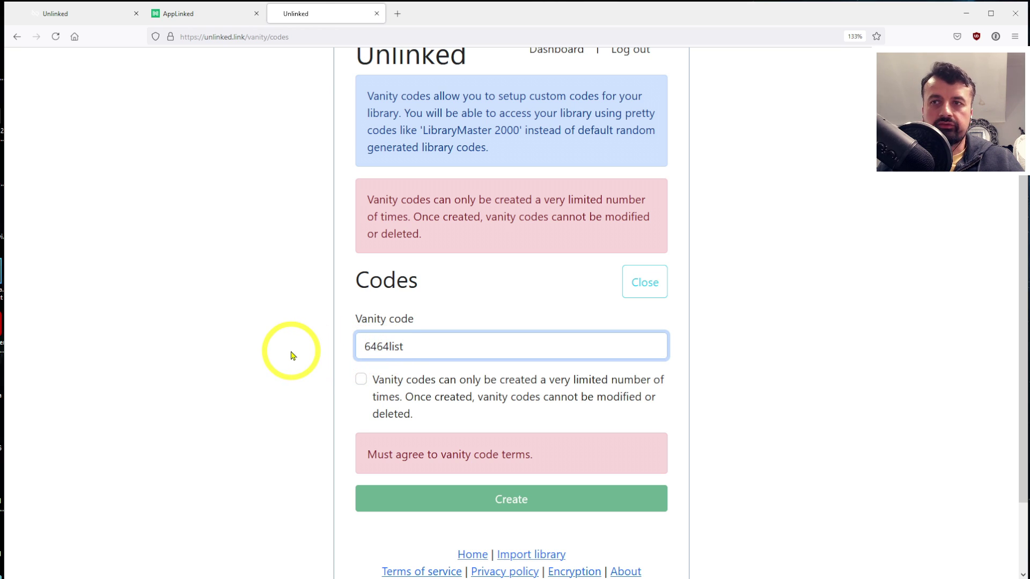
click(361, 379)
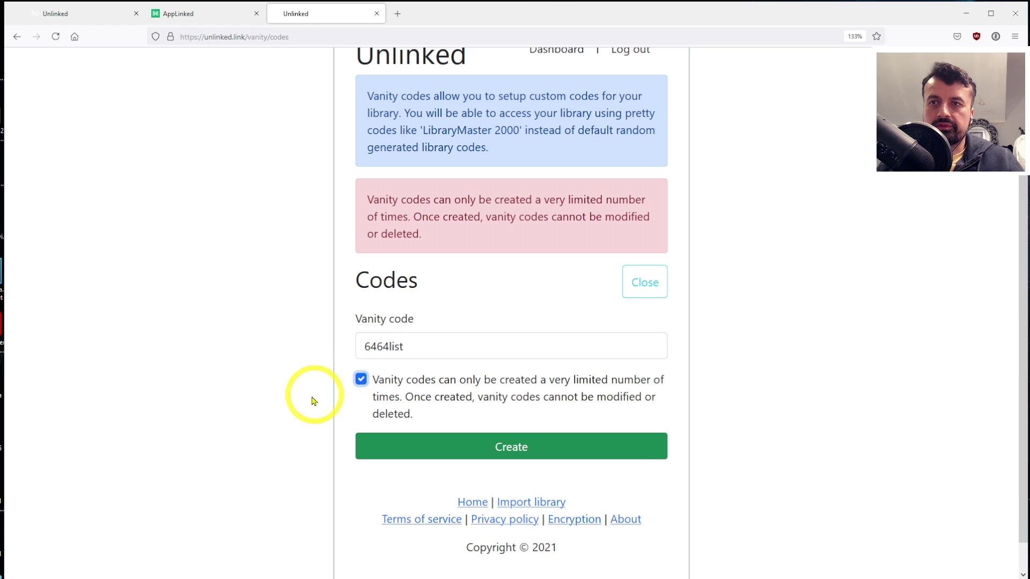
click(453, 446)
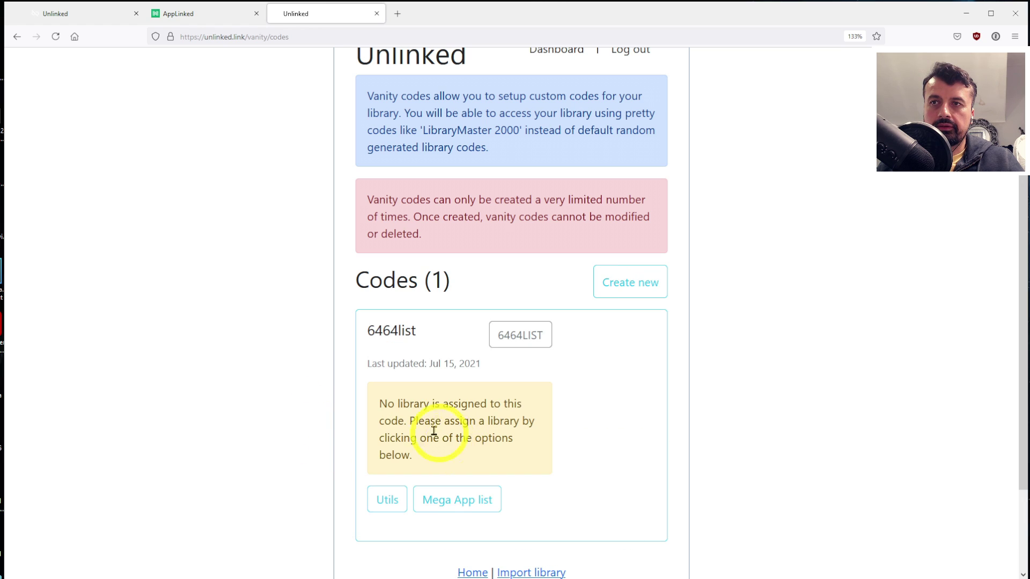
scroll(253, 368, down, 3)
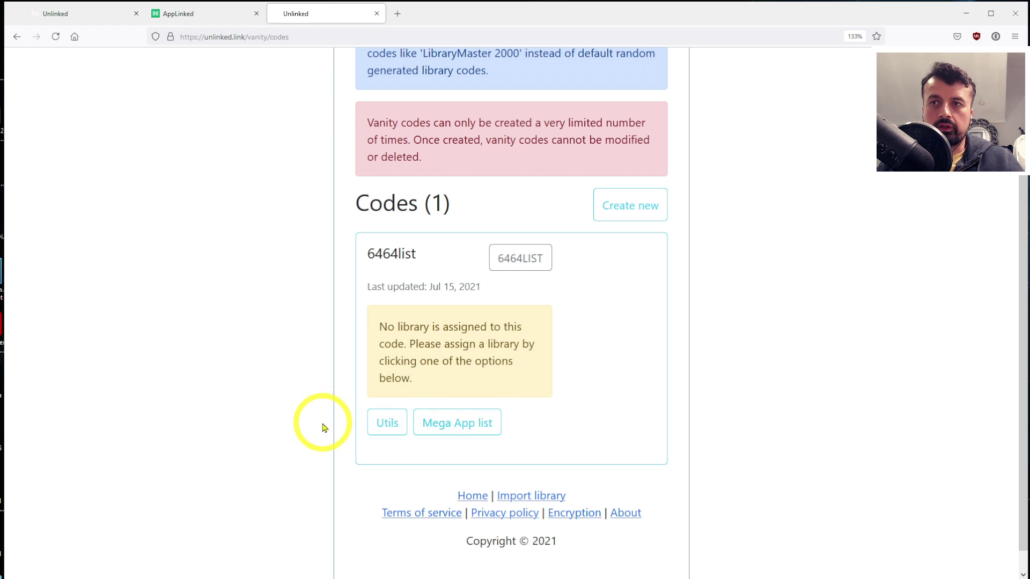
- Assign 6464list to the Mega App list library, preview its files, then go back to Dashboard
click(456, 430)
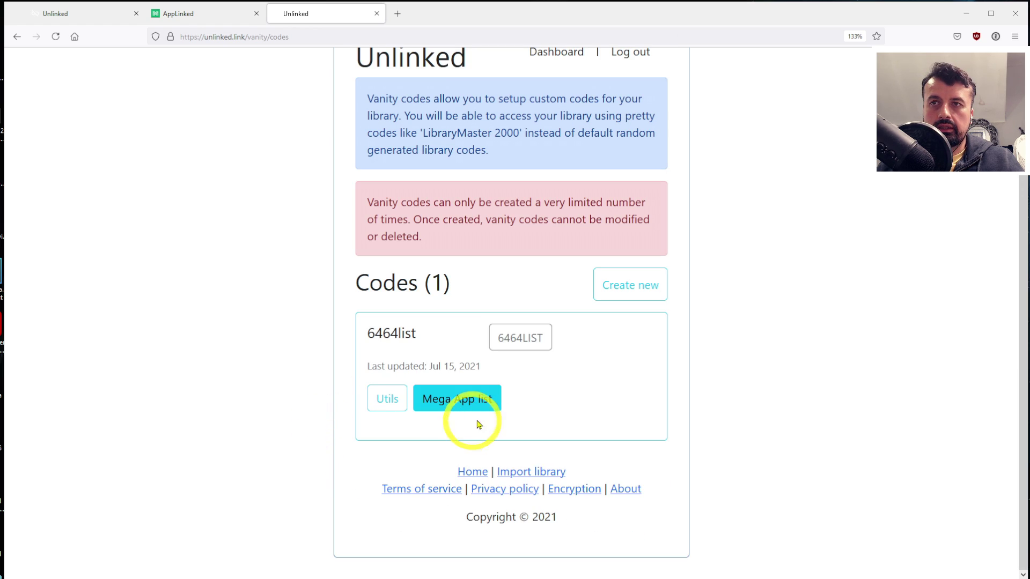
click(557, 107)
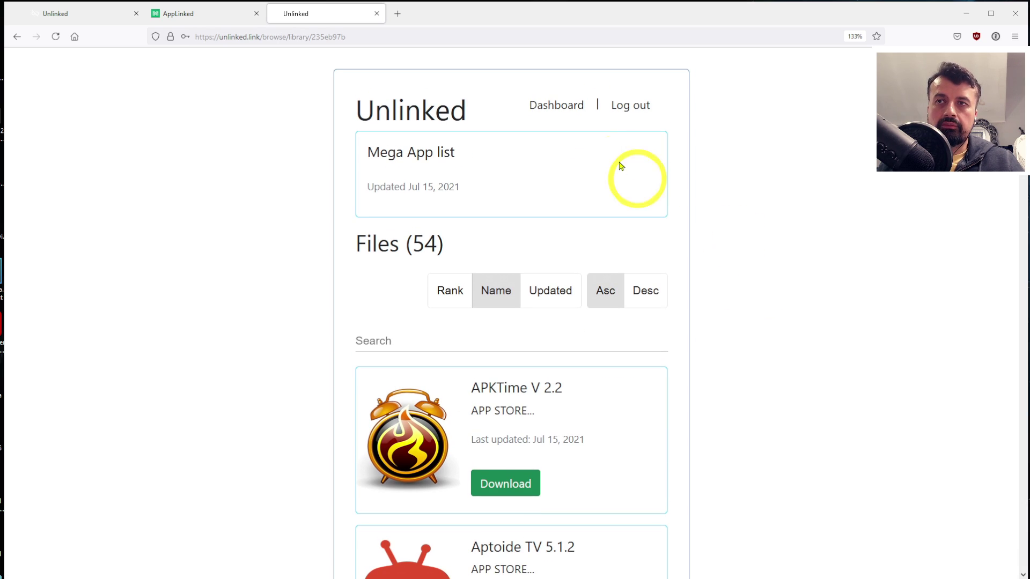
click(552, 105)
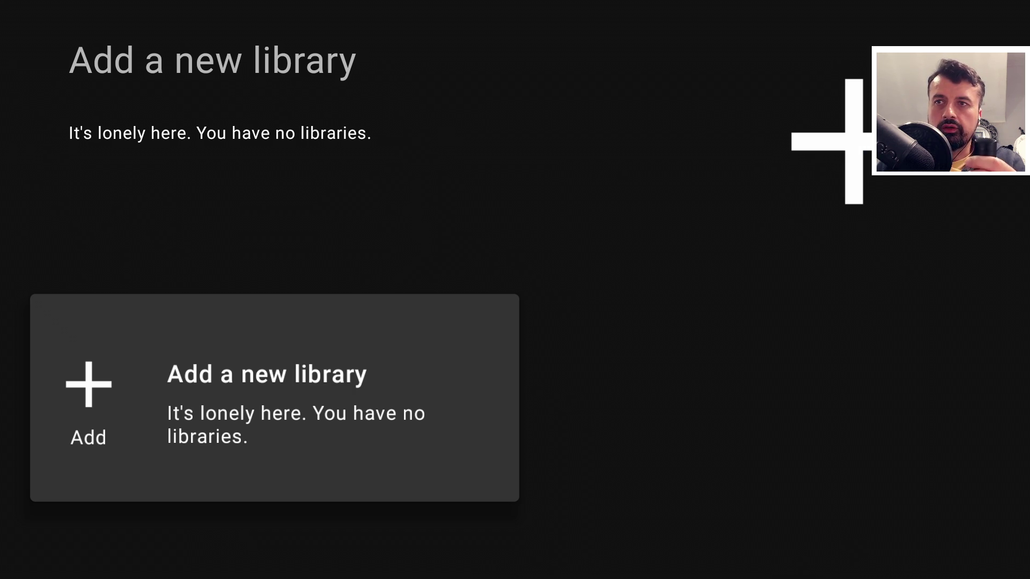
- Add a library with code tdukutils using the on-screen keyboard to load the Utilities library
key(Return)
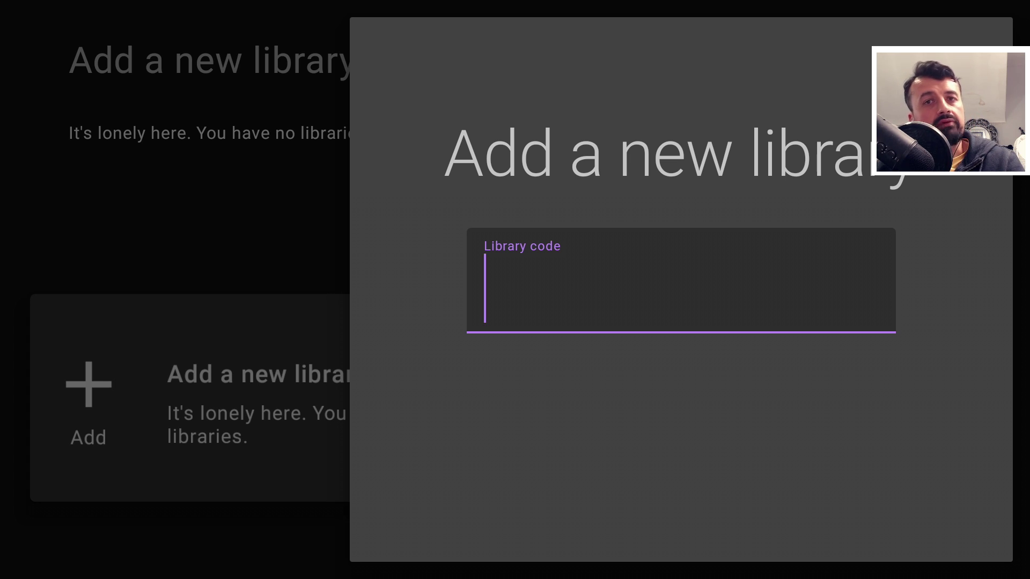
key(Return)
key(Down)
key(Left)
key(Return)
key(Right)
key(Right)
key(Right)
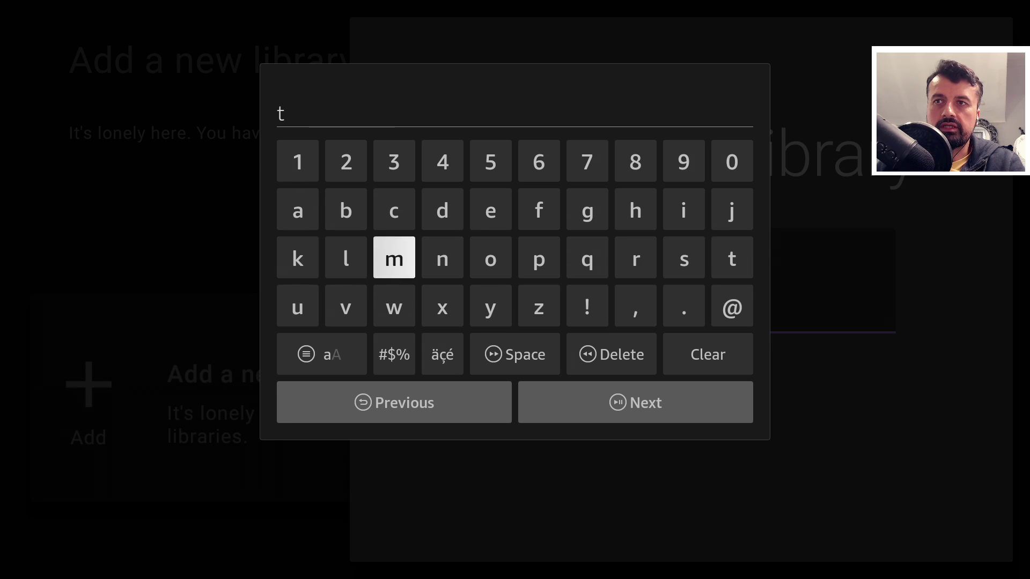
key(Right)
key(Up)
key(Return)
key(Down)
key(Down)
key(Left)
key(Left)
text(ukutils)
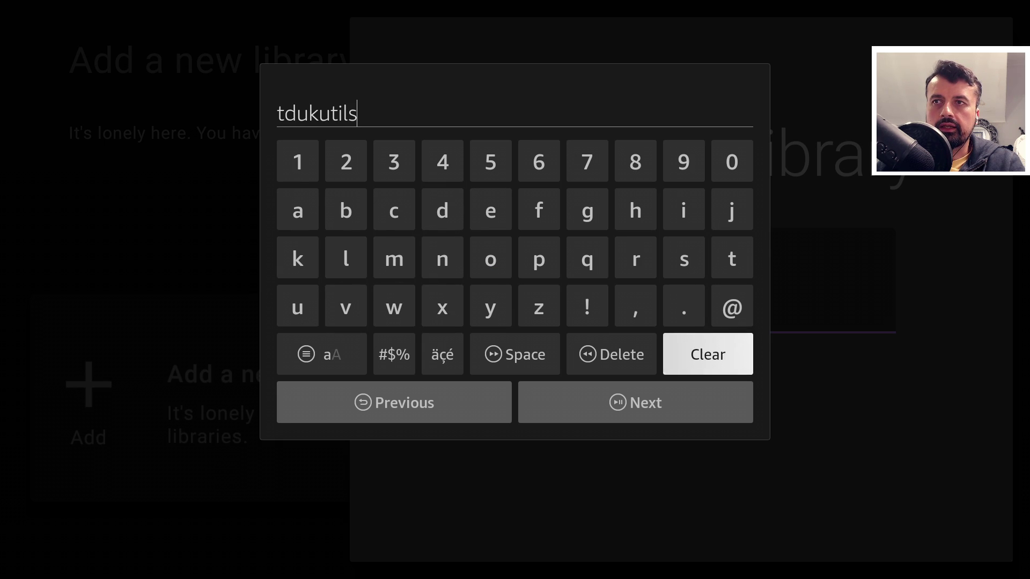
key(Down)
key(Return)
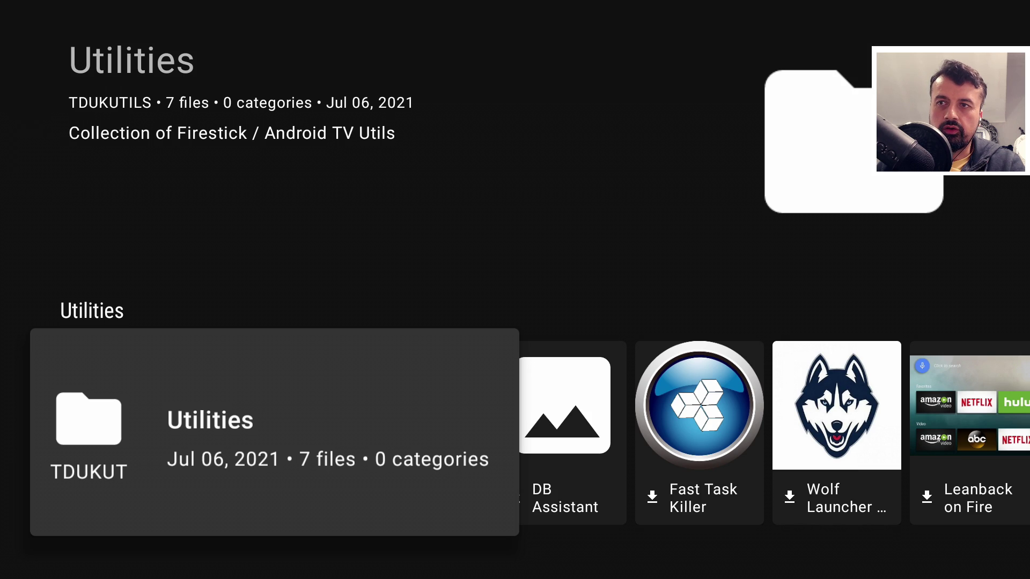
- Download Fast Task Killer from the Utilities row and install it
key(Right)
key(Right)
key(Right)
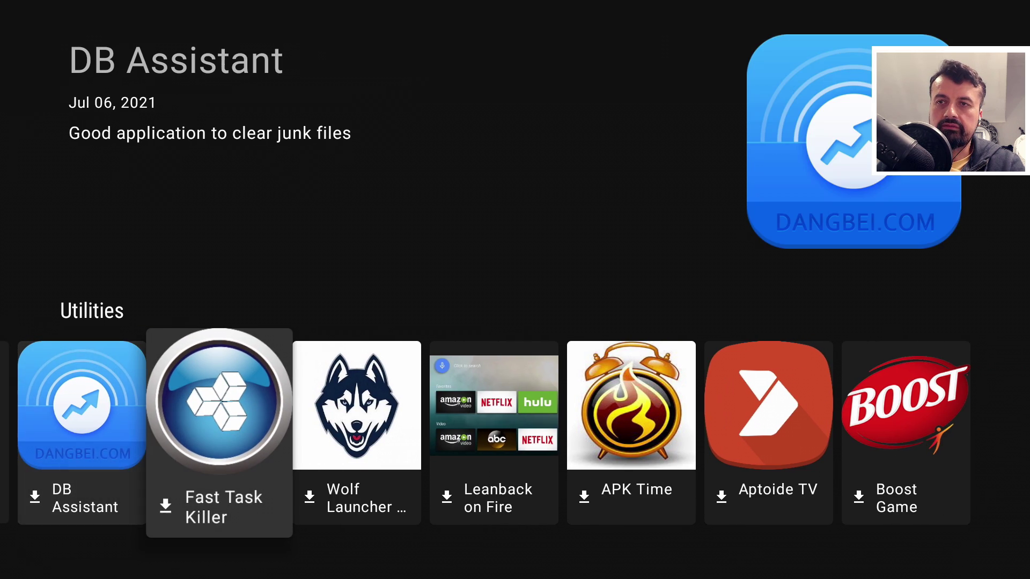
key(Right)
key(Right)
key(Right)
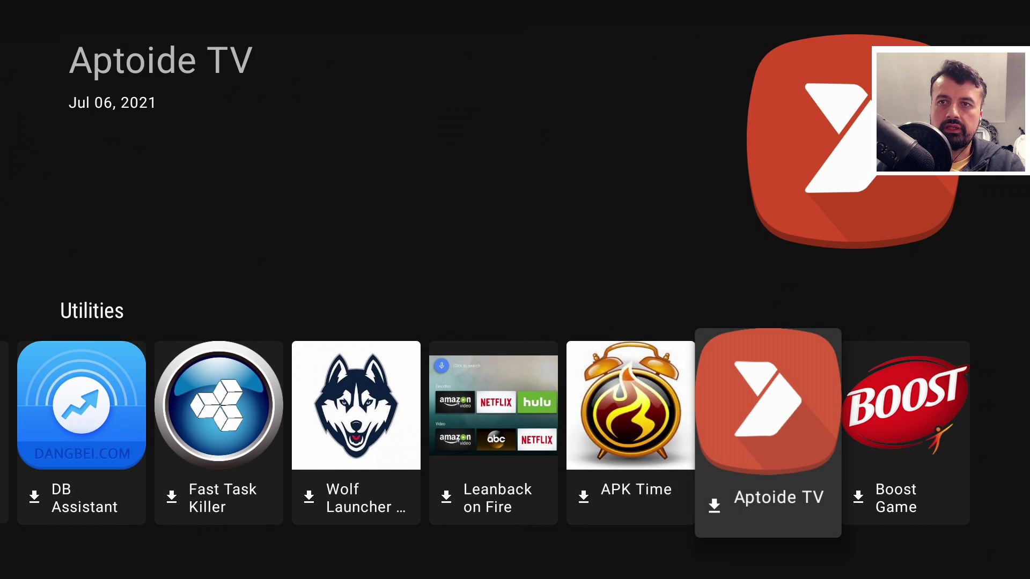
key(Left)
key(Left)
key(Left)
key(Left)
key(Left)
key(Left)
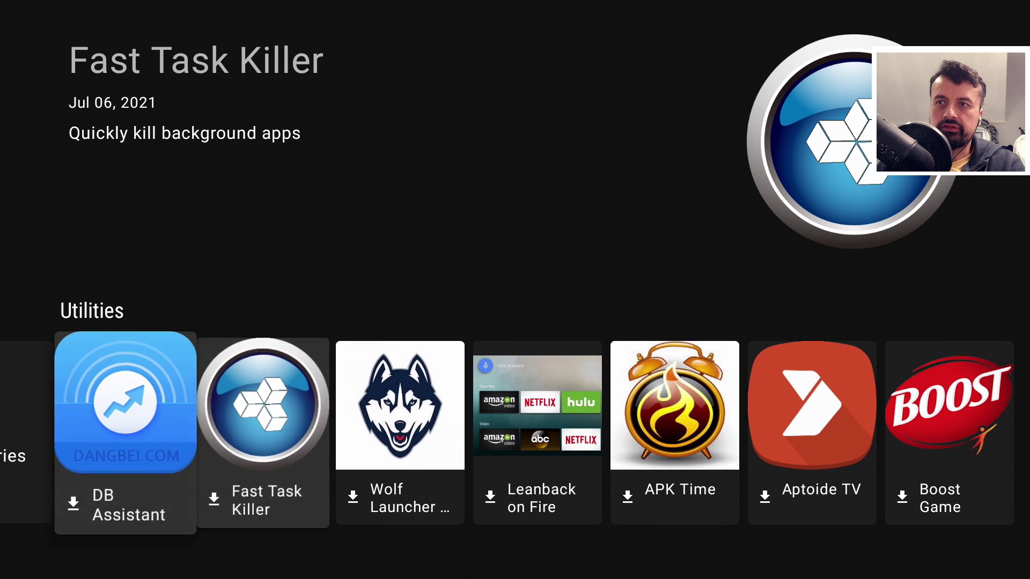
key(Right)
key(Right)
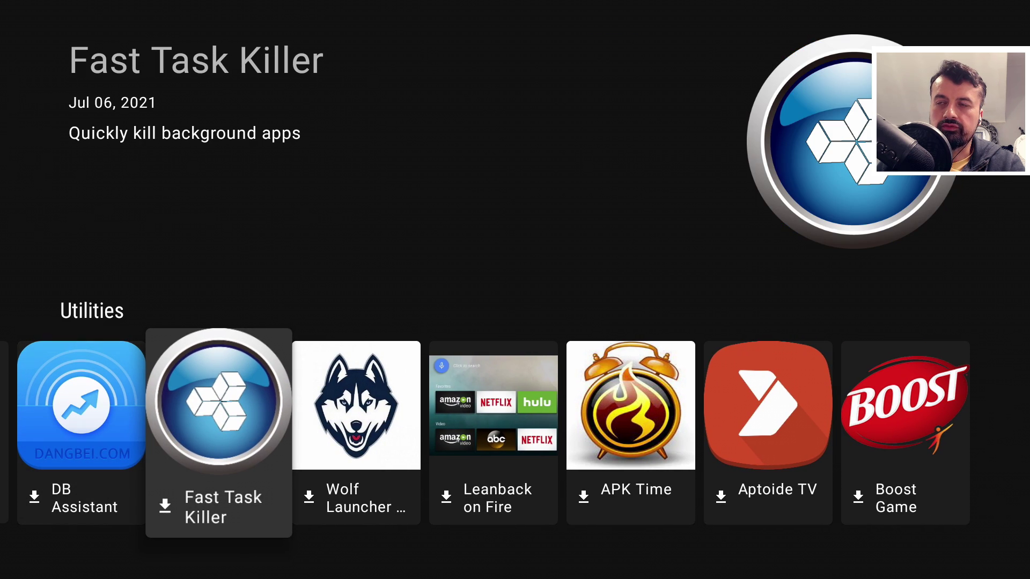
key(Return)
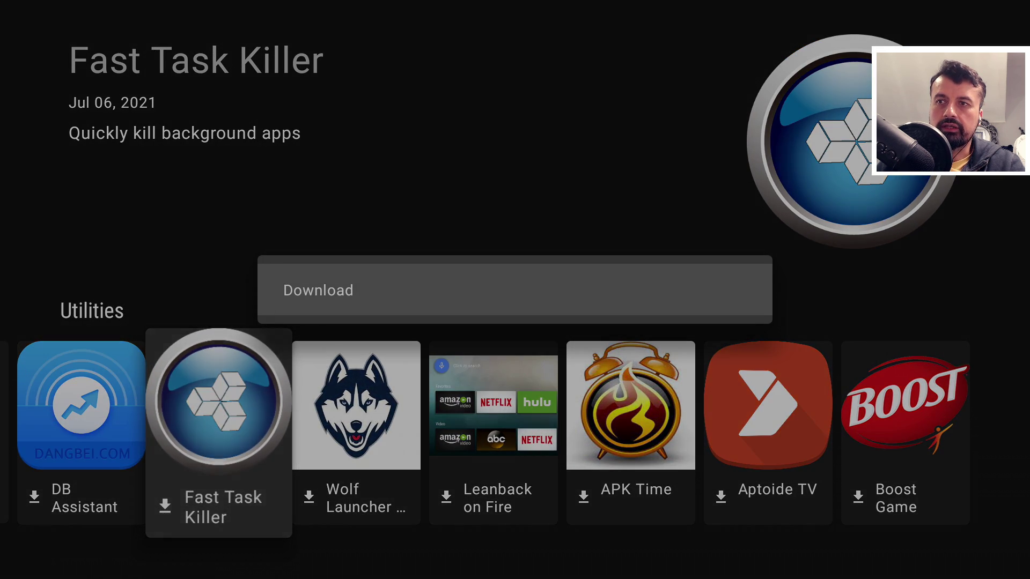
key(Return)
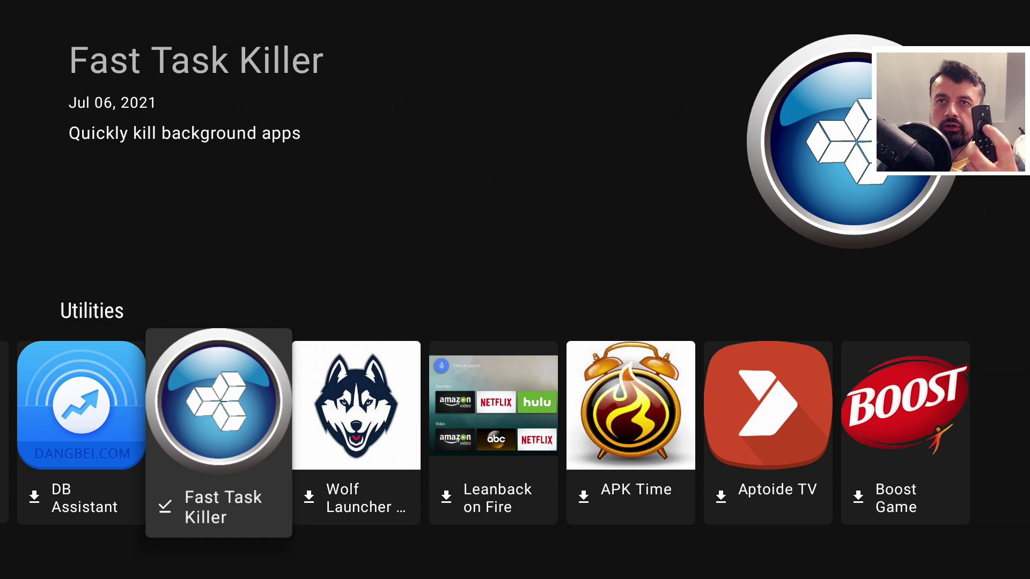
key(Menu)
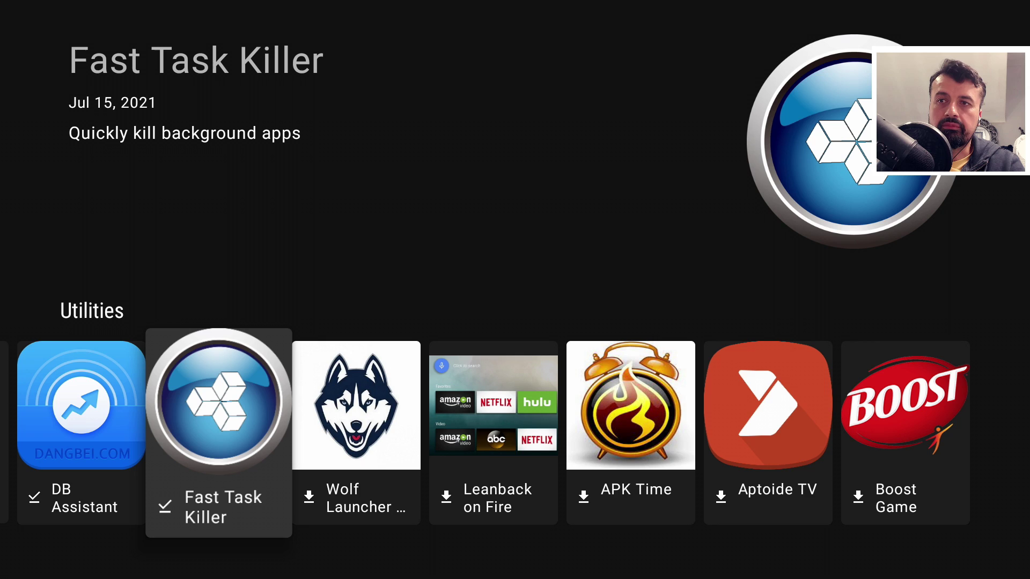
key(Up)
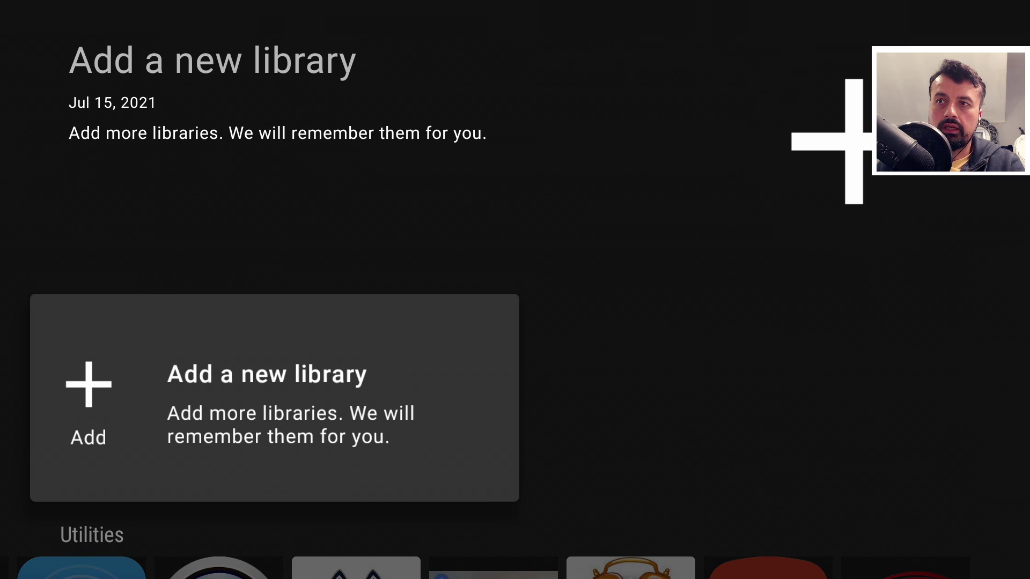
- Add another library with code superapps and enter the protected library's PIN
key(Return)
key(Return)
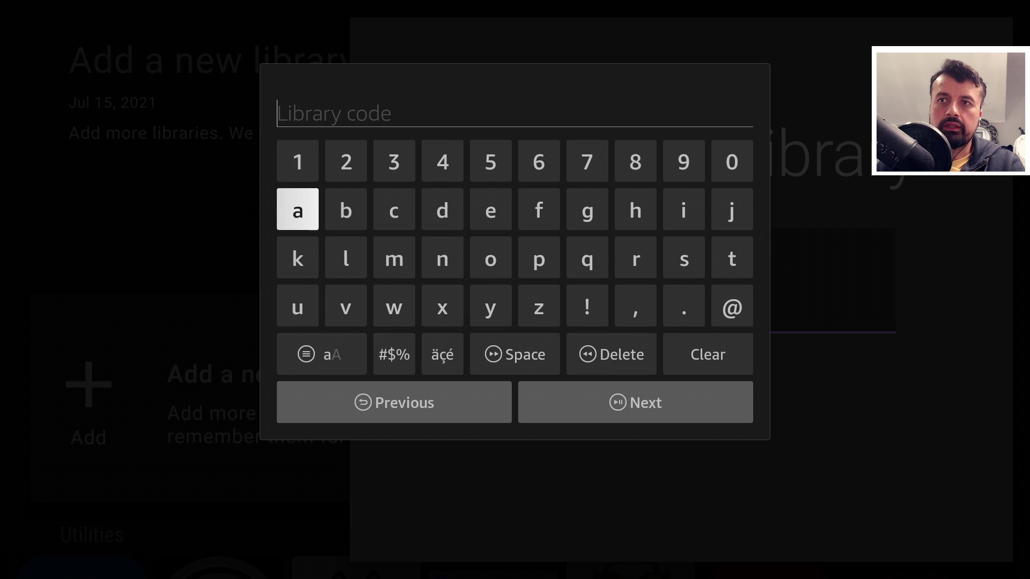
key(Down)
key(Left)
key(Left)
key(Return)
key(Right)
key(Right)
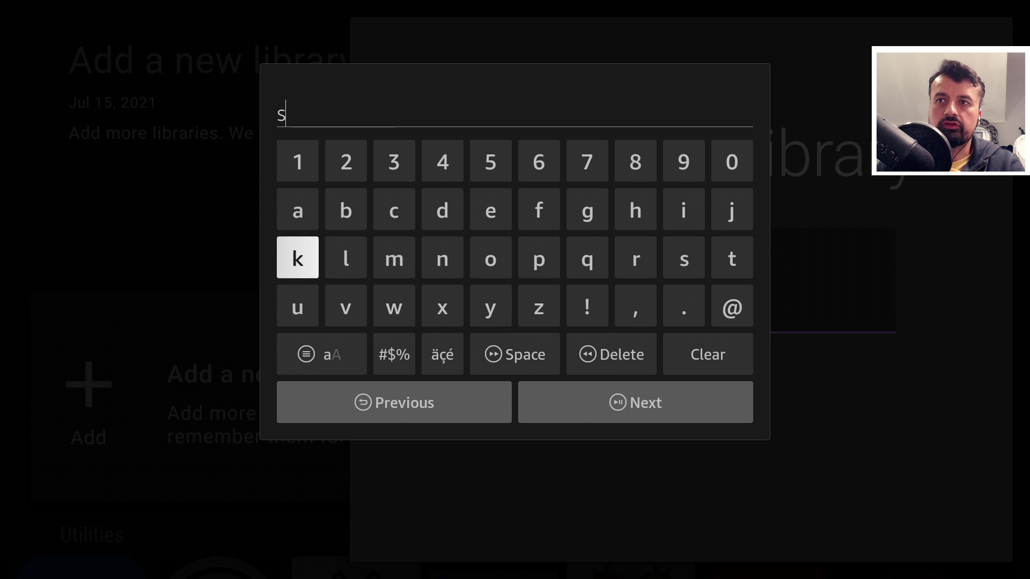
text(uperapps)
key(Return)
key(Return)
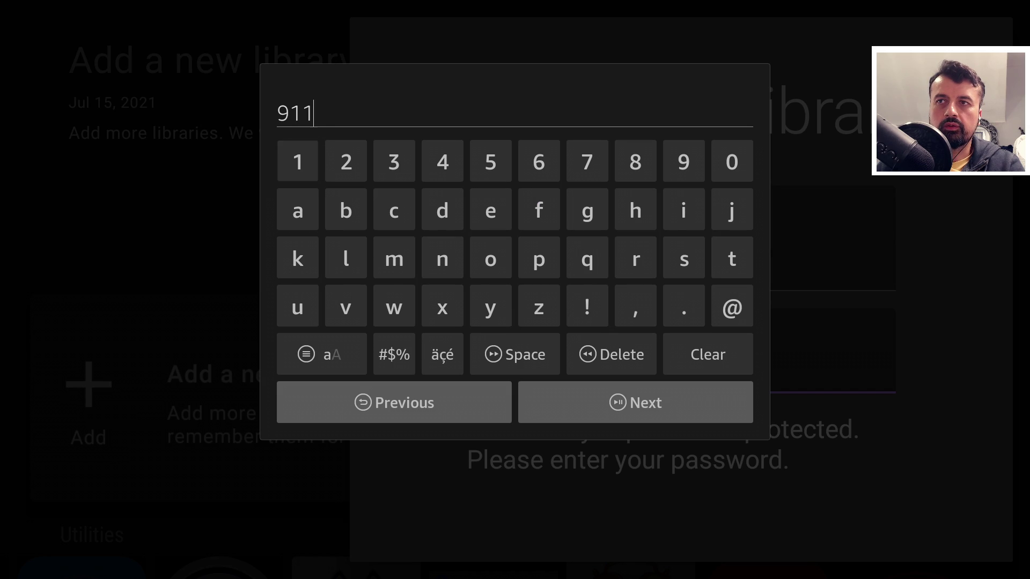
key(Left)
key(Right)
key(Right)
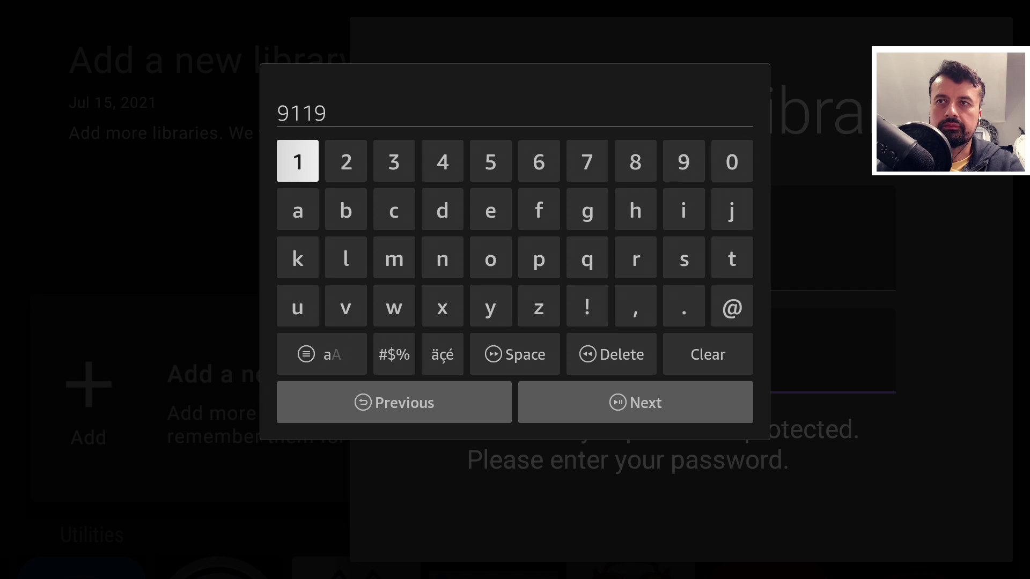